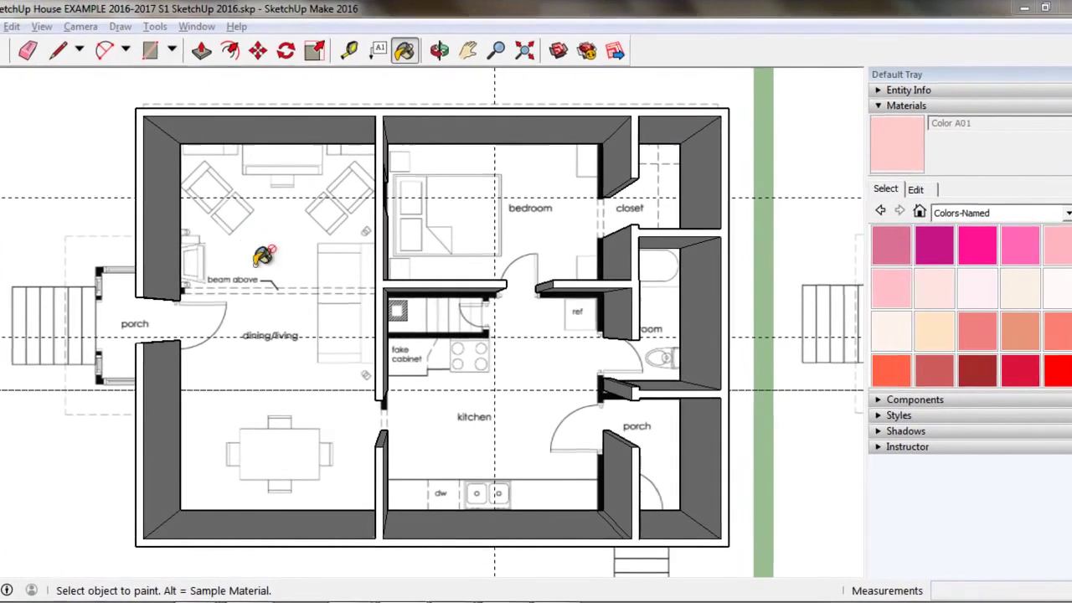
Step: Draw a 3' line across the entry door opening between the porch and dining/living room, joining the outer wall corners
{"action": "mouse_move", "coordinate": [250, 327]}
{"action": "middle_mouse_down"}
{"action": "mouse_move", "coordinate": [313, 359]}
{"action": "mouse_move", "coordinate": [310, 311]}
{"action": "mouse_move", "coordinate": [263, 296]}
{"action": "mouse_move", "coordinate": [259, 276]}
{"action": "middle_mouse_up"}
{"action": "middle_click_drag", "start_coordinate": [427, 371], "coordinate": [549, 386]}
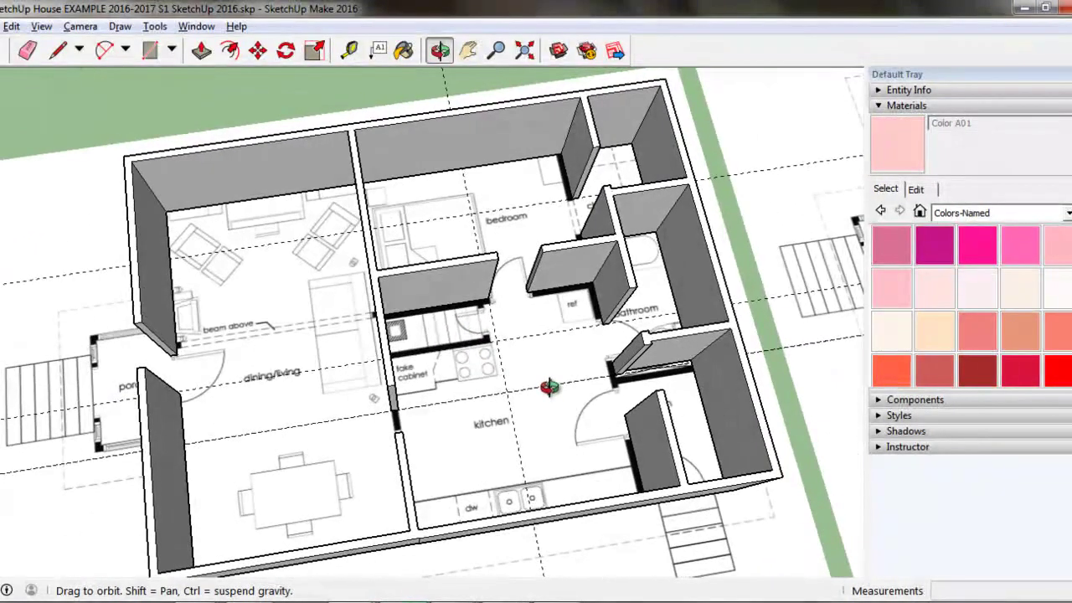
{"action": "middle_click_drag", "start_coordinate": [452, 423], "coordinate": [452, 397]}
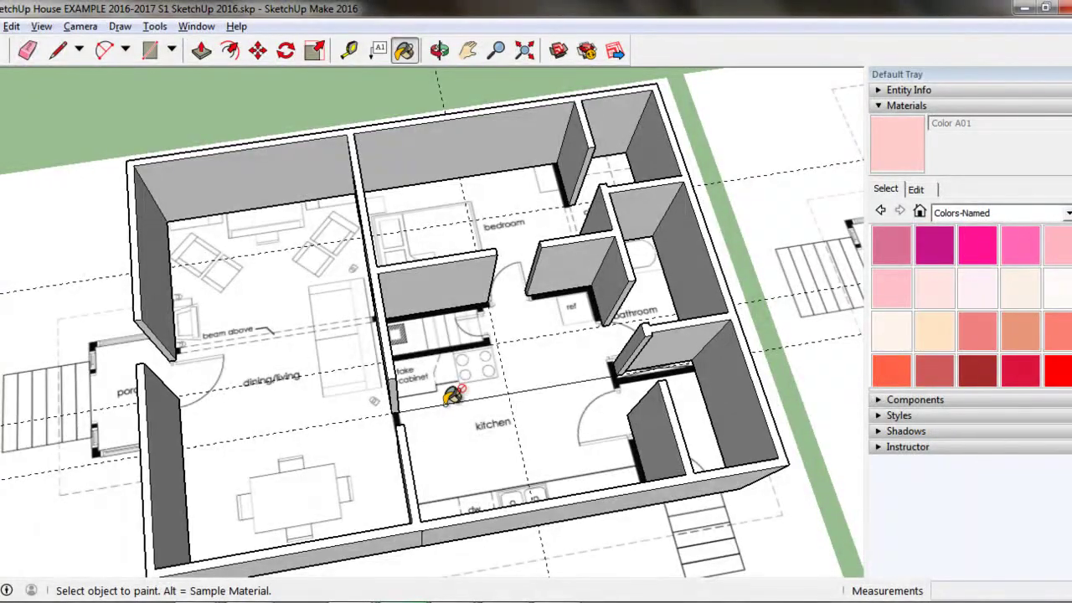
{"action": "mouse_move", "coordinate": [178, 392]}
{"action": "middle_mouse_down"}
{"action": "mouse_move", "coordinate": [232, 368]}
{"action": "mouse_move", "coordinate": [215, 371]}
{"action": "mouse_move", "coordinate": [225, 363]}
{"action": "middle_mouse_up"}
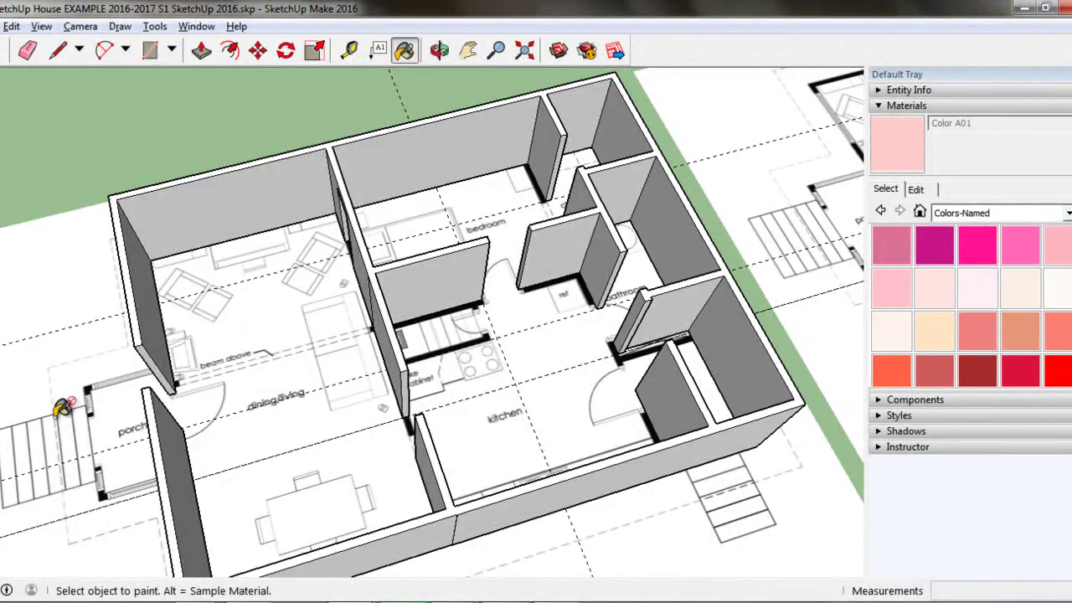
{"action": "mouse_move", "coordinate": [176, 408]}
{"action": "middle_mouse_down"}
{"action": "mouse_move", "coordinate": [239, 299]}
{"action": "mouse_move", "coordinate": [354, 343]}
{"action": "mouse_move", "coordinate": [419, 307]}
{"action": "mouse_move", "coordinate": [227, 388]}
{"action": "middle_mouse_up"}
{"action": "scroll", "coordinate": [228, 388], "scroll_direction": "up", "scroll_amount": 4}
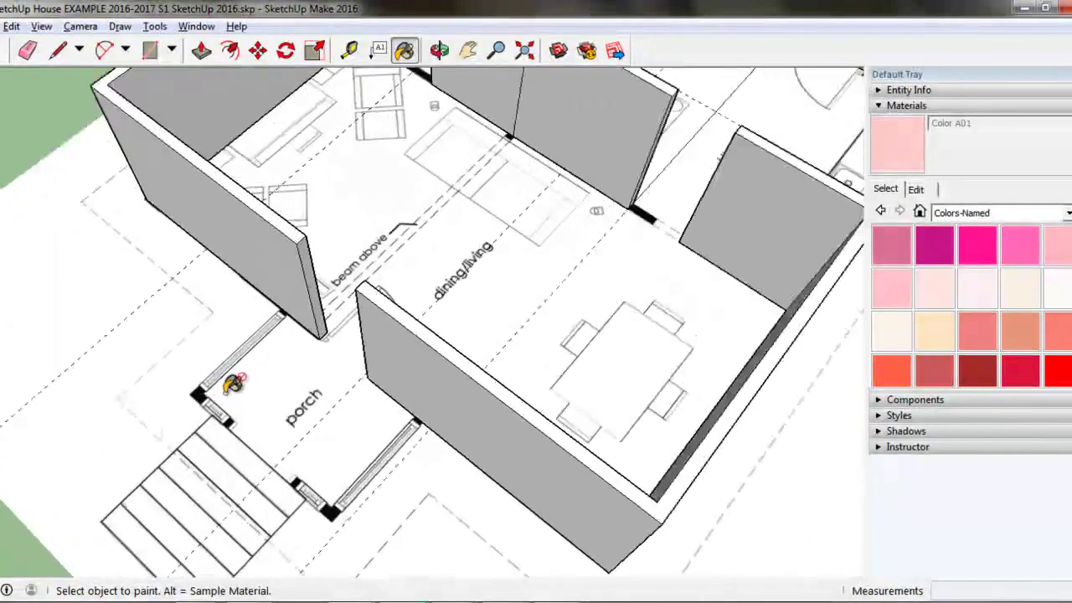
{"action": "middle_click_drag", "start_coordinate": [227, 327], "coordinate": [288, 313]}
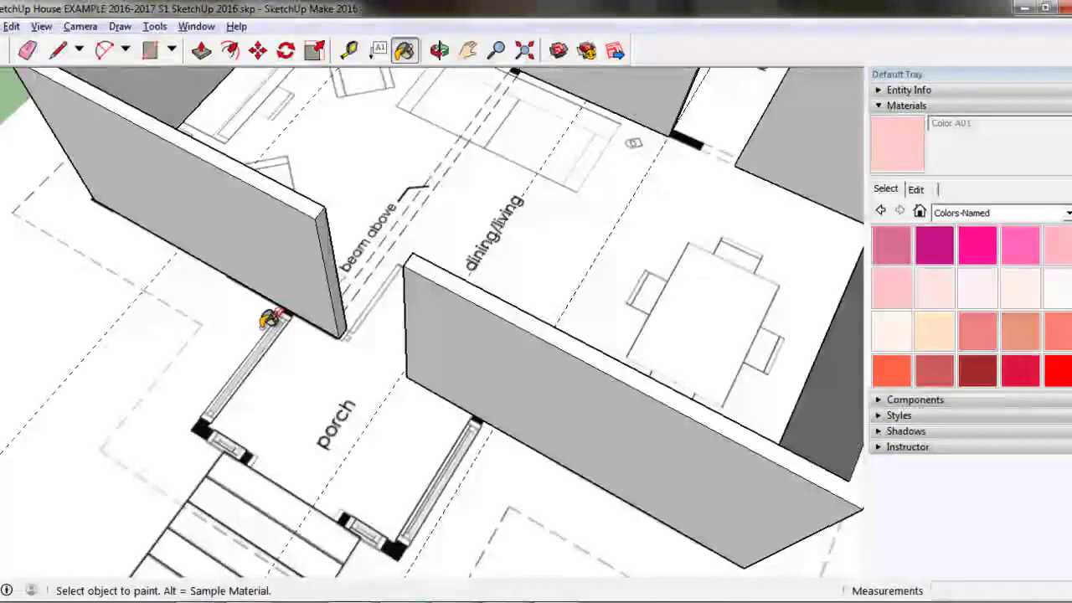
{"action": "scroll", "coordinate": [240, 310], "scroll_direction": "up", "scroll_amount": 3}
{"action": "middle_click_drag", "start_coordinate": [366, 307], "coordinate": [479, 324]}
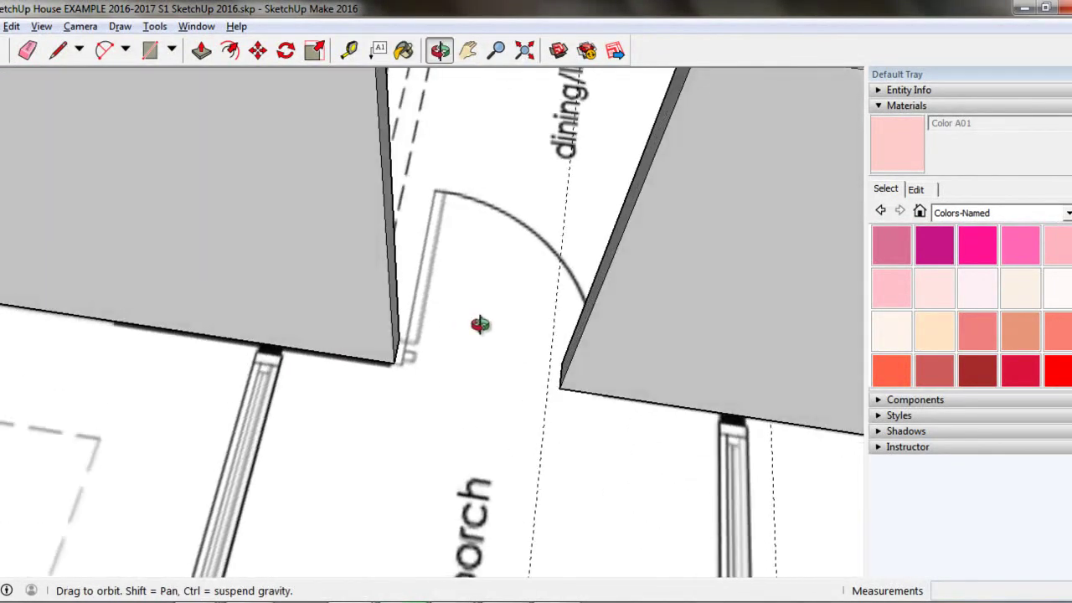
{"action": "left_click", "coordinate": [57, 50]}
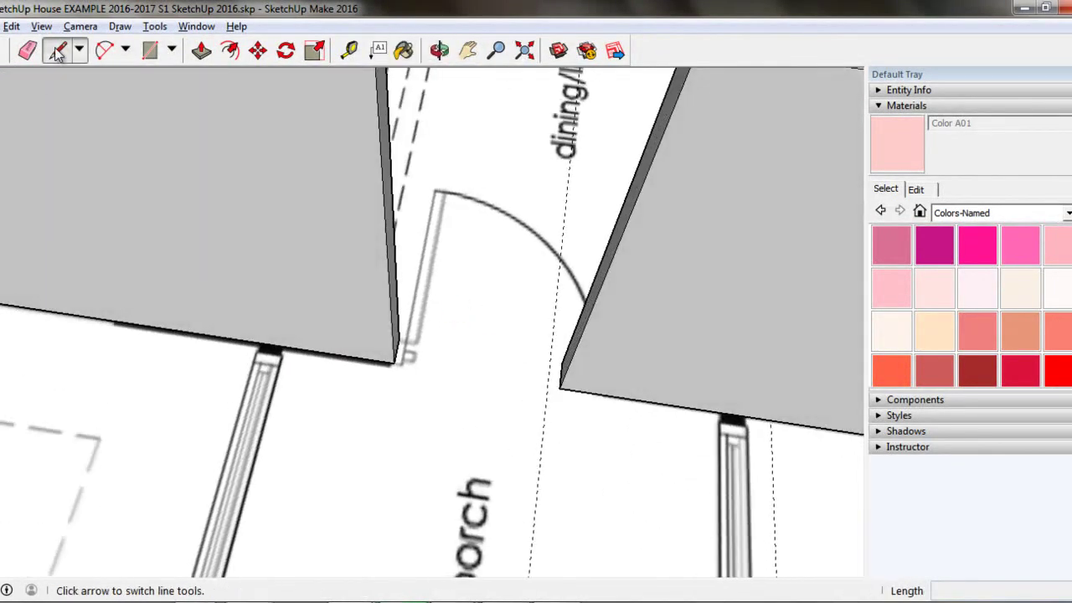
{"action": "left_click", "coordinate": [560, 386]}
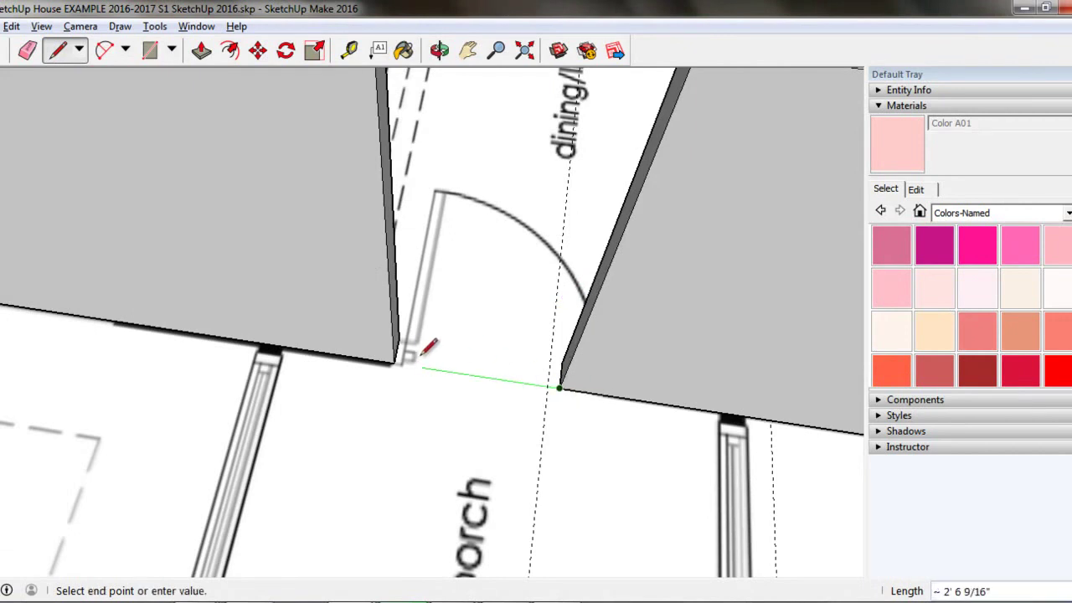
{"action": "left_click", "coordinate": [393, 362]}
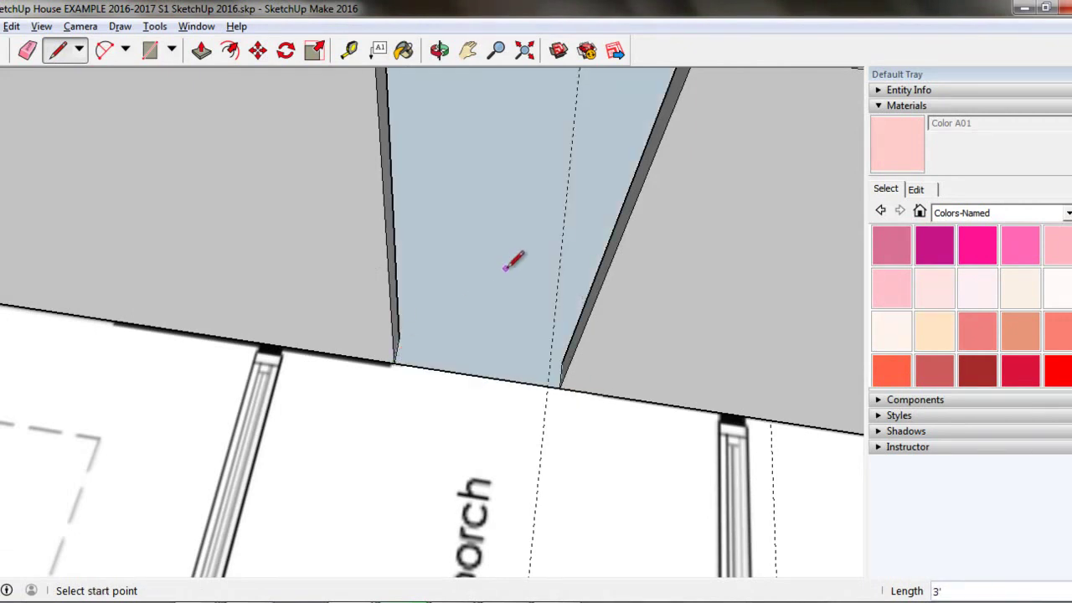
Step: Paint the enclosed interior floor with the Wood Floor Light material from the Wood collection
{"action": "scroll", "coordinate": [536, 251], "scroll_direction": "down", "scroll_amount": 5}
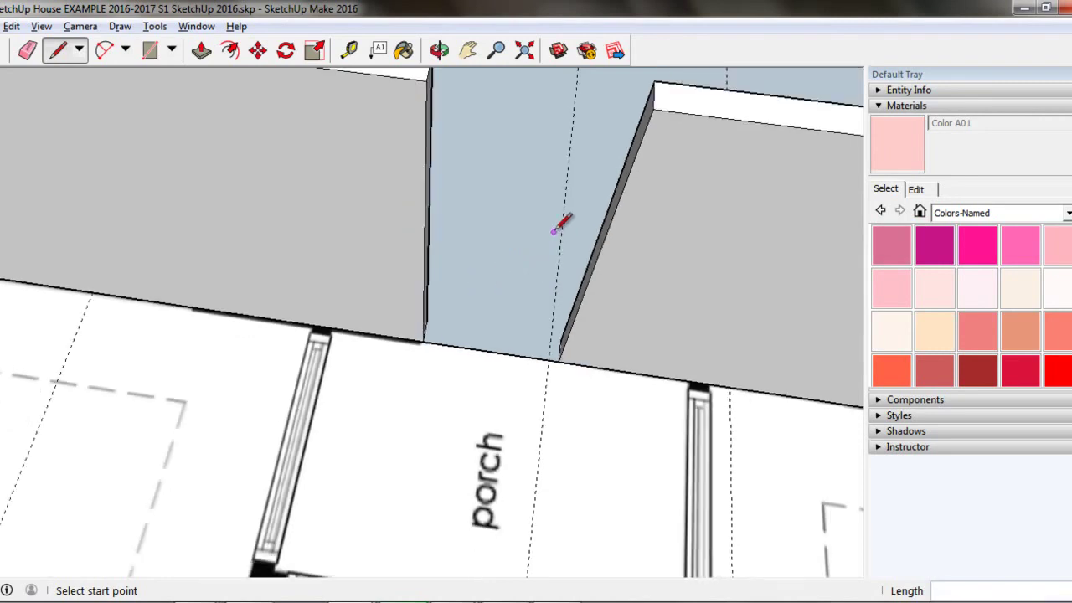
{"action": "middle_click_drag", "start_coordinate": [617, 210], "coordinate": [314, 336]}
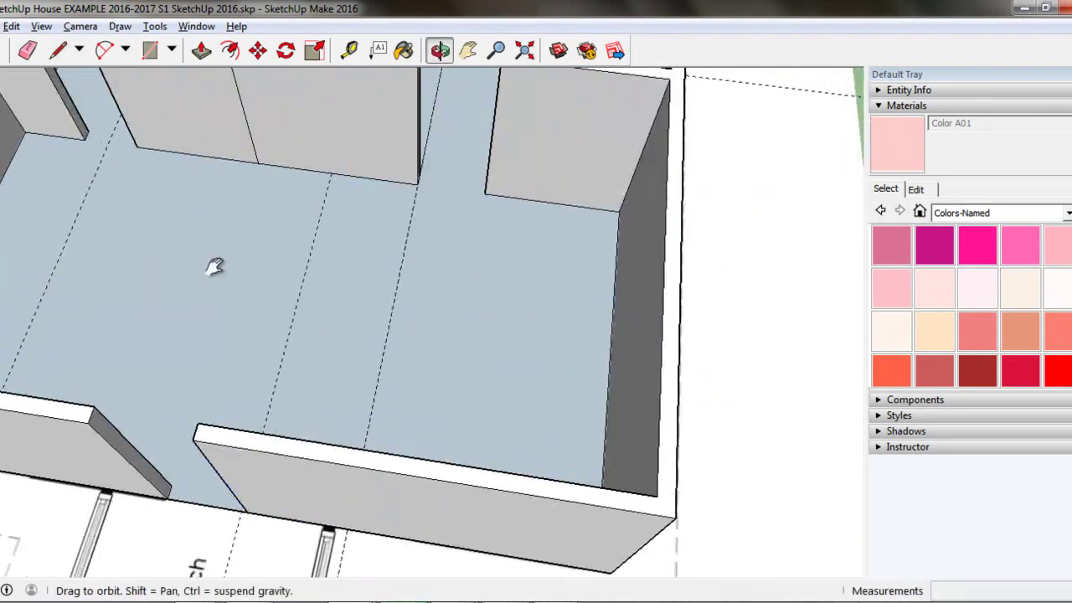
{"action": "middle_click_drag", "start_coordinate": [210, 268], "coordinate": [350, 282], "text": "shift"}
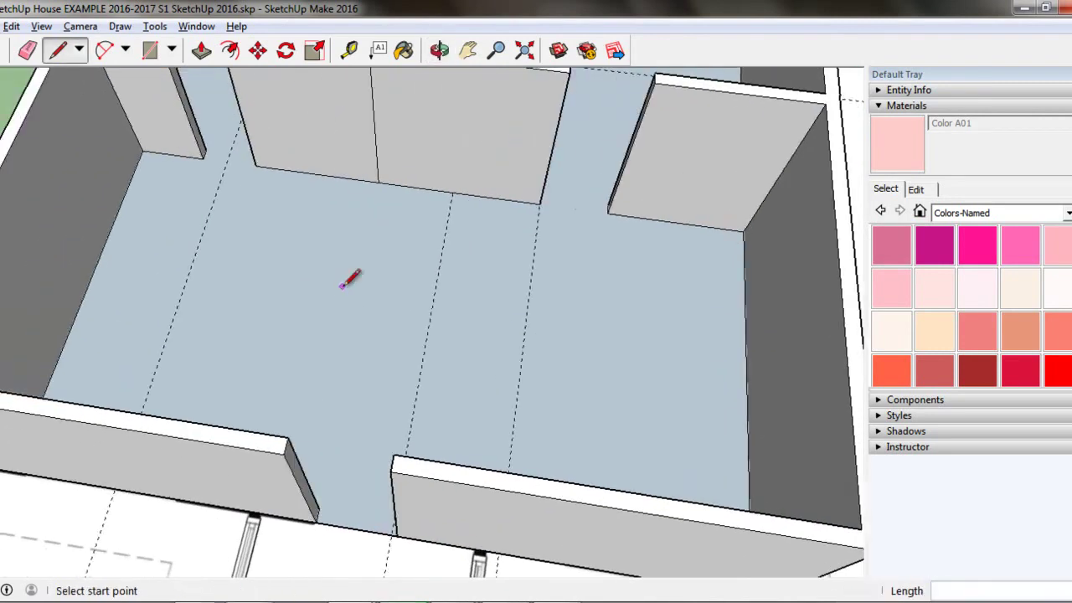
{"action": "left_click", "coordinate": [404, 51]}
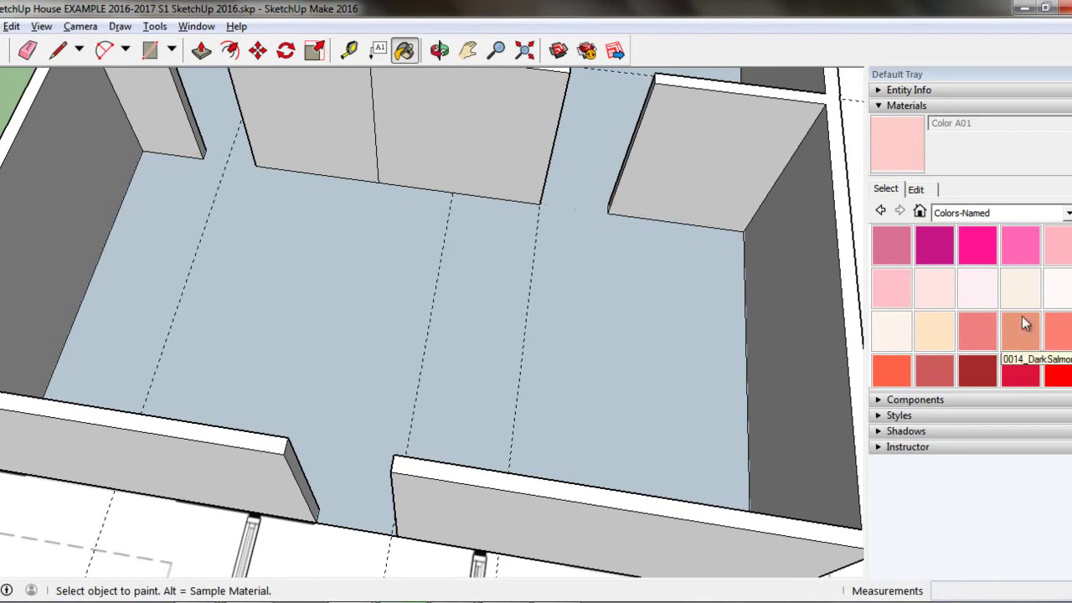
{"action": "left_click", "coordinate": [1067, 215]}
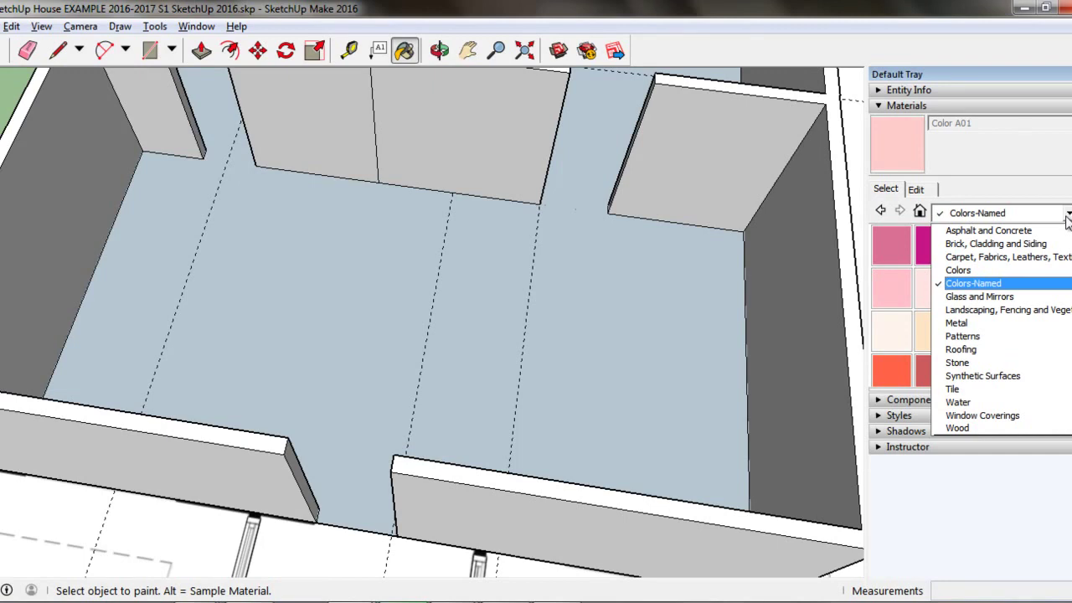
{"action": "left_click", "coordinate": [972, 428]}
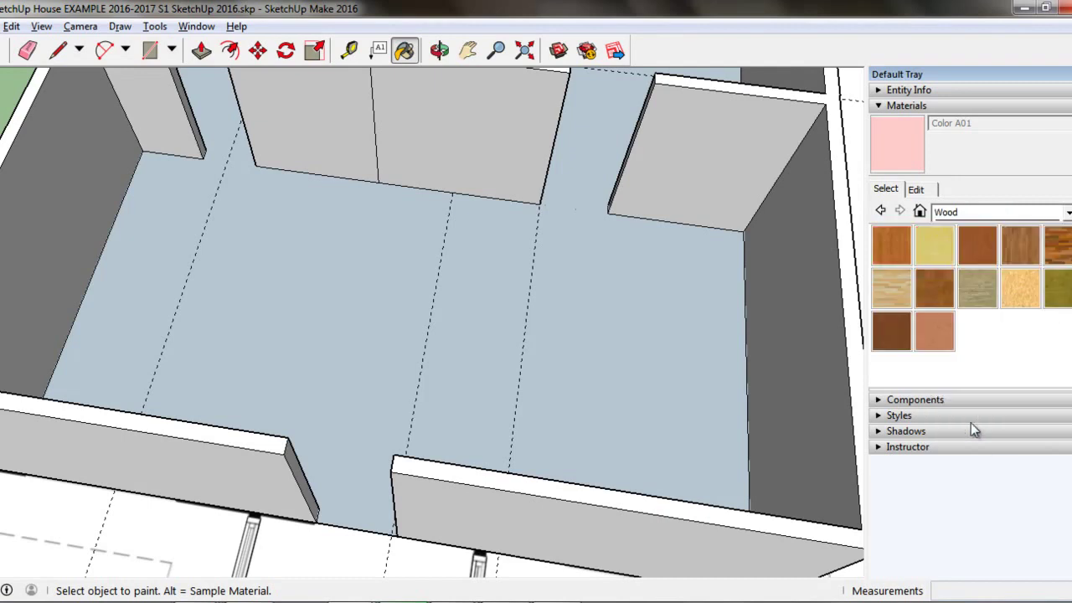
{"action": "left_click", "coordinate": [882, 297]}
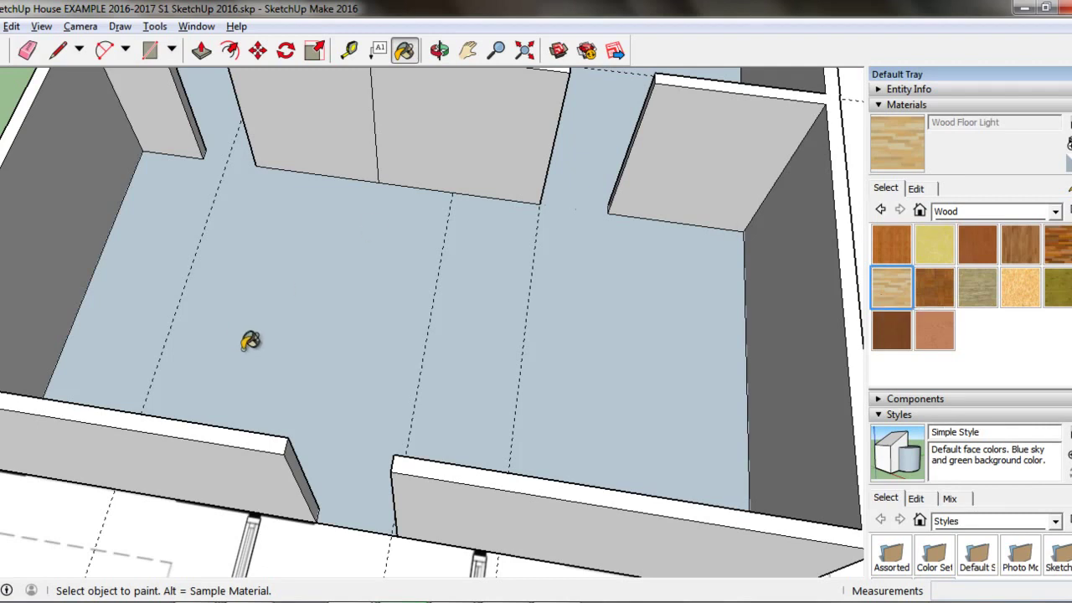
{"action": "left_click", "coordinate": [375, 329]}
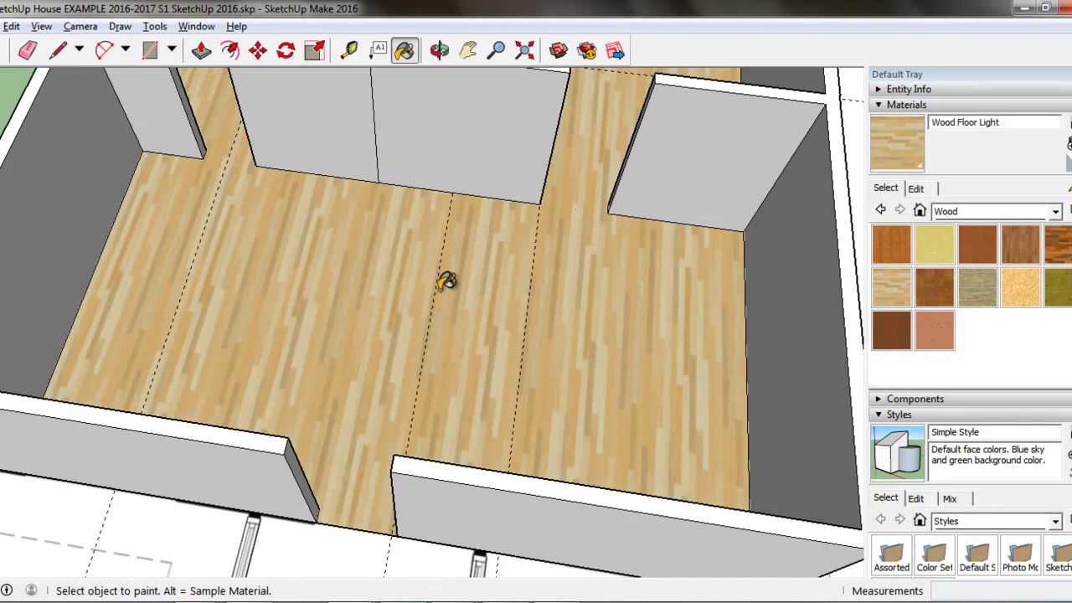
Step: Draw a floor line across the opening between the dining/living room and kitchen, joining the midpoints of the wall ends
{"action": "scroll", "coordinate": [566, 241], "scroll_direction": "down", "scroll_amount": 5}
{"action": "mouse_move", "coordinate": [545, 232]}
{"action": "middle_mouse_down"}
{"action": "mouse_move", "coordinate": [489, 287]}
{"action": "mouse_move", "coordinate": [468, 353]}
{"action": "middle_mouse_up"}
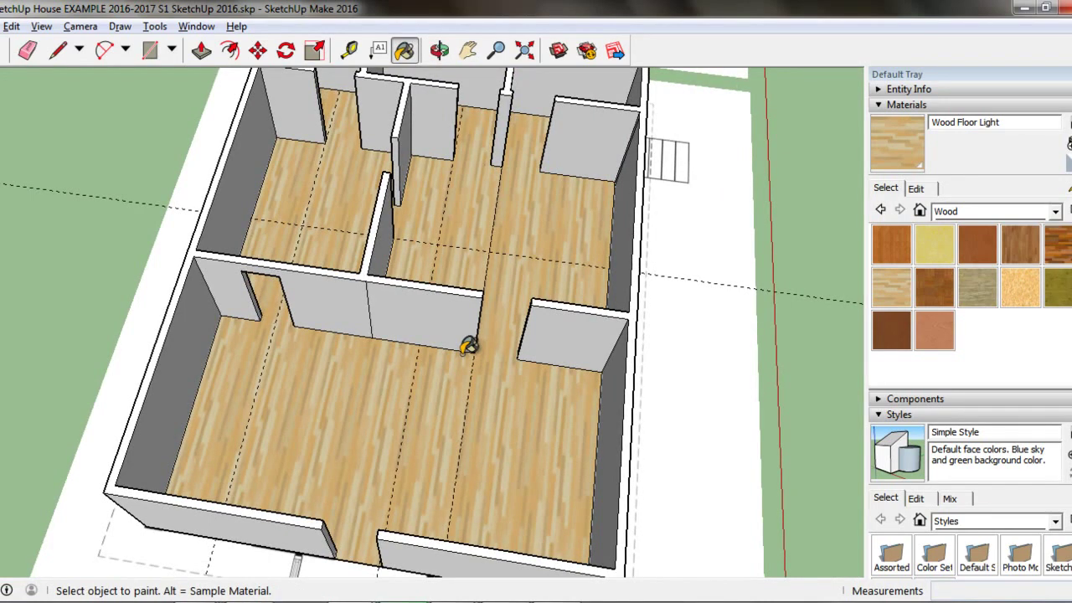
{"action": "mouse_move", "coordinate": [545, 232]}
{"action": "middle_mouse_down"}
{"action": "mouse_move", "coordinate": [523, 263]}
{"action": "mouse_move", "coordinate": [498, 270]}
{"action": "mouse_move", "coordinate": [382, 239]}
{"action": "middle_mouse_up"}
{"action": "mouse_move", "coordinate": [545, 176]}
{"action": "middle_mouse_down"}
{"action": "mouse_move", "coordinate": [529, 211]}
{"action": "mouse_move", "coordinate": [538, 198]}
{"action": "middle_mouse_up"}
{"action": "scroll", "coordinate": [483, 359], "scroll_direction": "up", "scroll_amount": 5}
{"action": "mouse_move", "coordinate": [491, 346]}
{"action": "middle_mouse_down"}
{"action": "mouse_move", "coordinate": [495, 363]}
{"action": "mouse_move", "coordinate": [545, 354]}
{"action": "middle_mouse_up"}
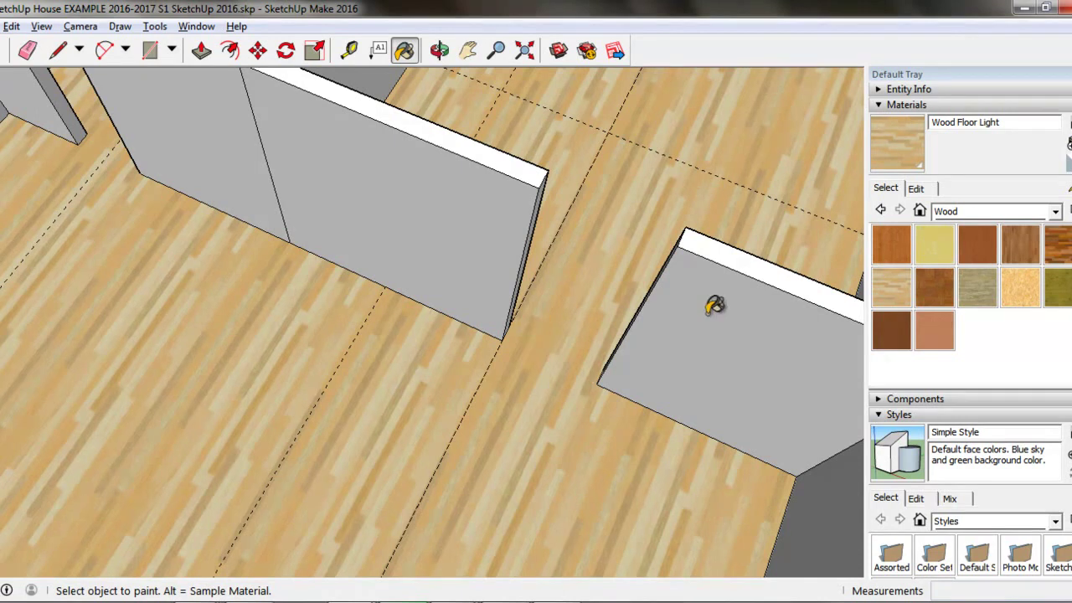
{"action": "left_click", "coordinate": [52, 50]}
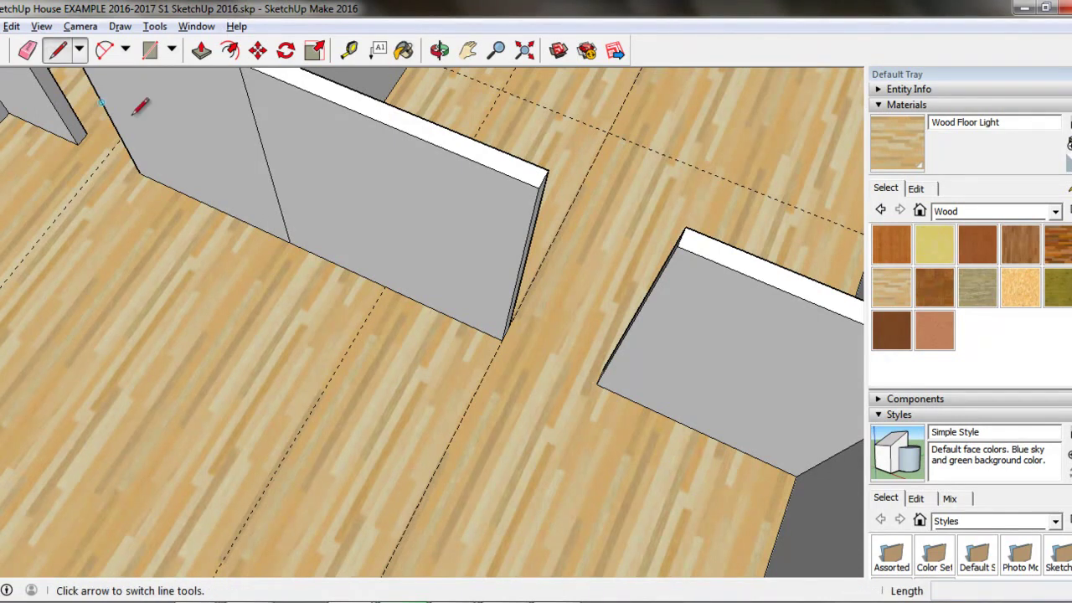
{"action": "scroll", "coordinate": [672, 376], "scroll_direction": "up", "scroll_amount": 5}
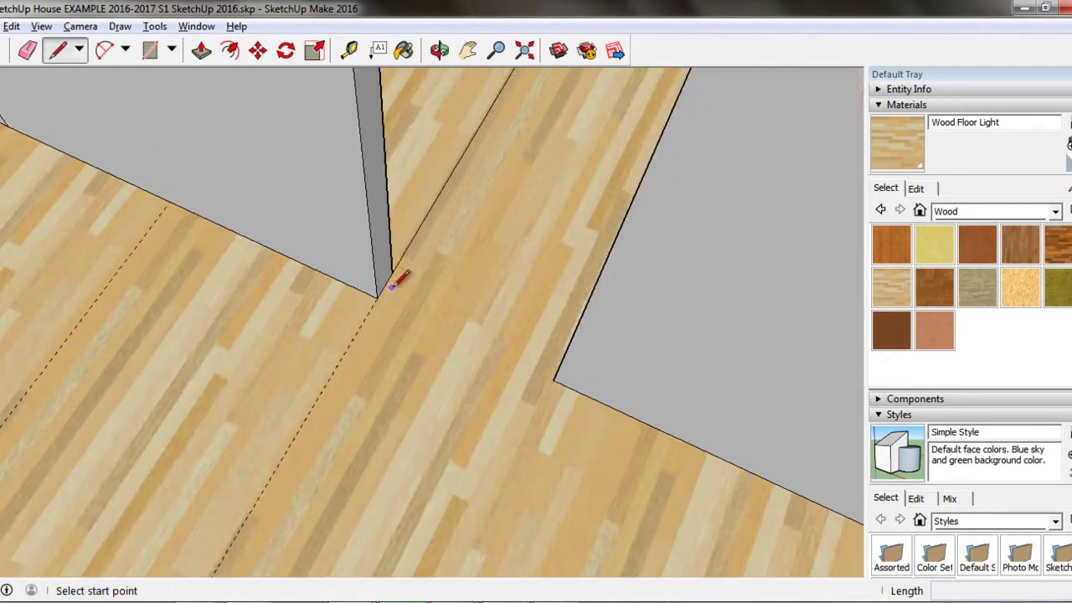
{"action": "left_click", "coordinate": [382, 286]}
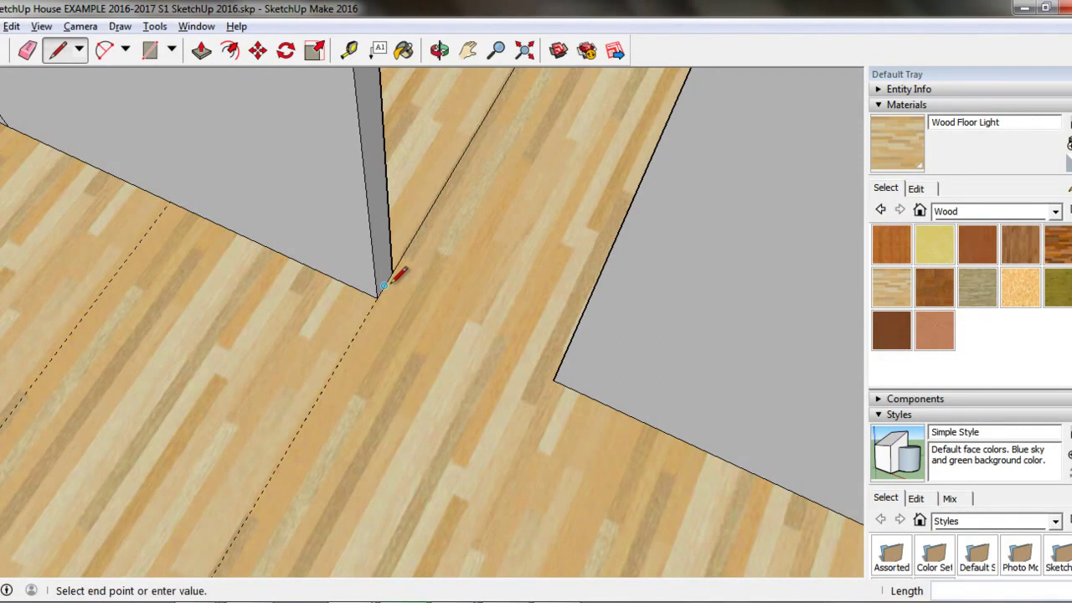
{"action": "middle_click_drag", "start_coordinate": [471, 290], "coordinate": [639, 330]}
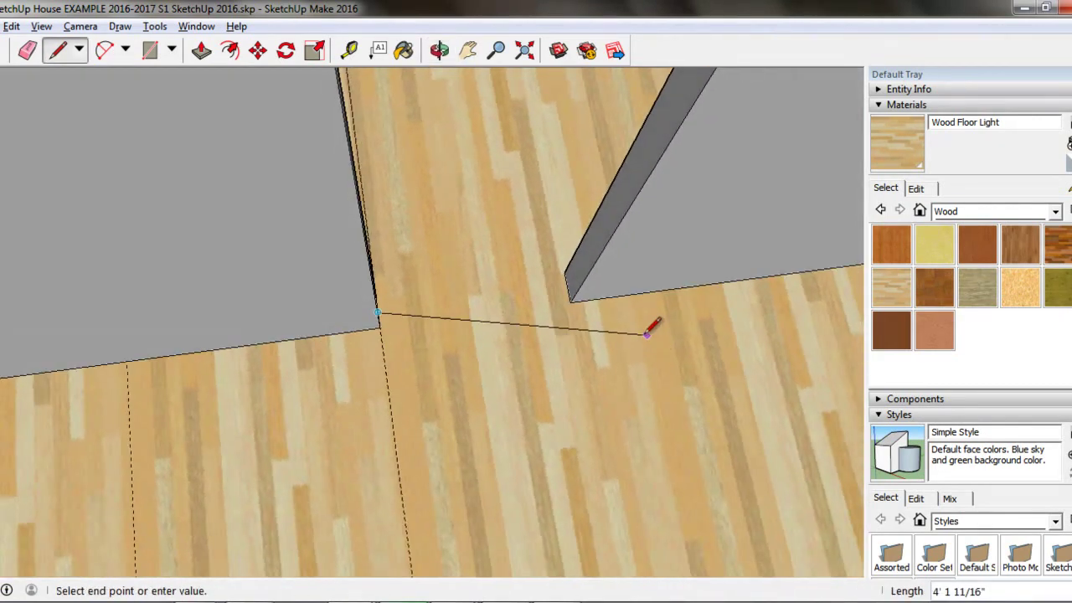
{"action": "scroll", "coordinate": [570, 293], "scroll_direction": "up", "scroll_amount": 3}
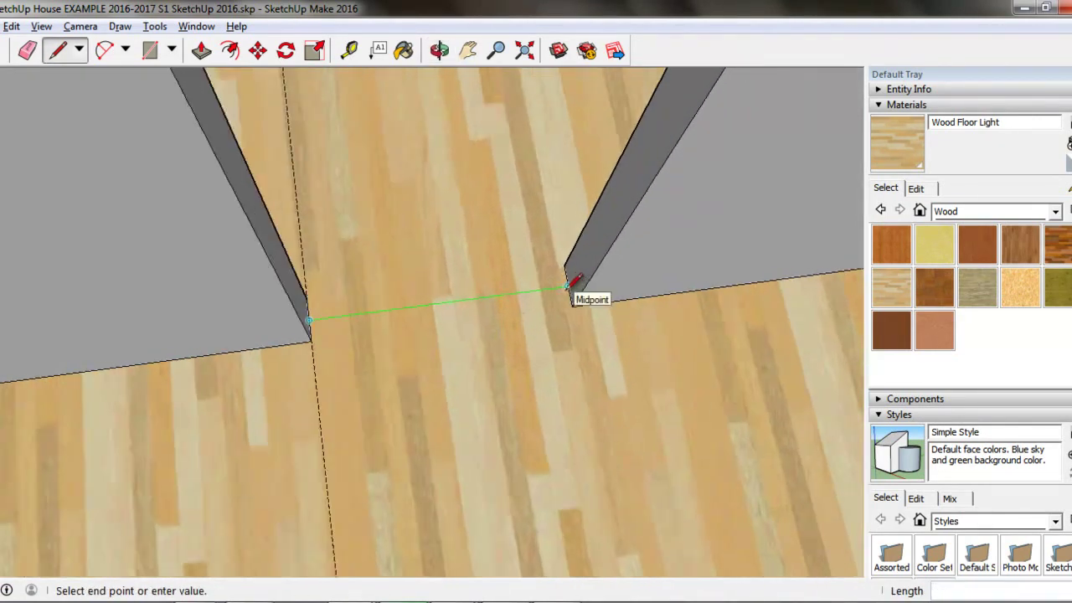
{"action": "left_click", "coordinate": [571, 288]}
Step: Draw a 2' 6" floor line between the jamb midpoints of the opening from the dining/living room to the bedroom
{"action": "middle_click_drag", "start_coordinate": [353, 276], "coordinate": [491, 299]}
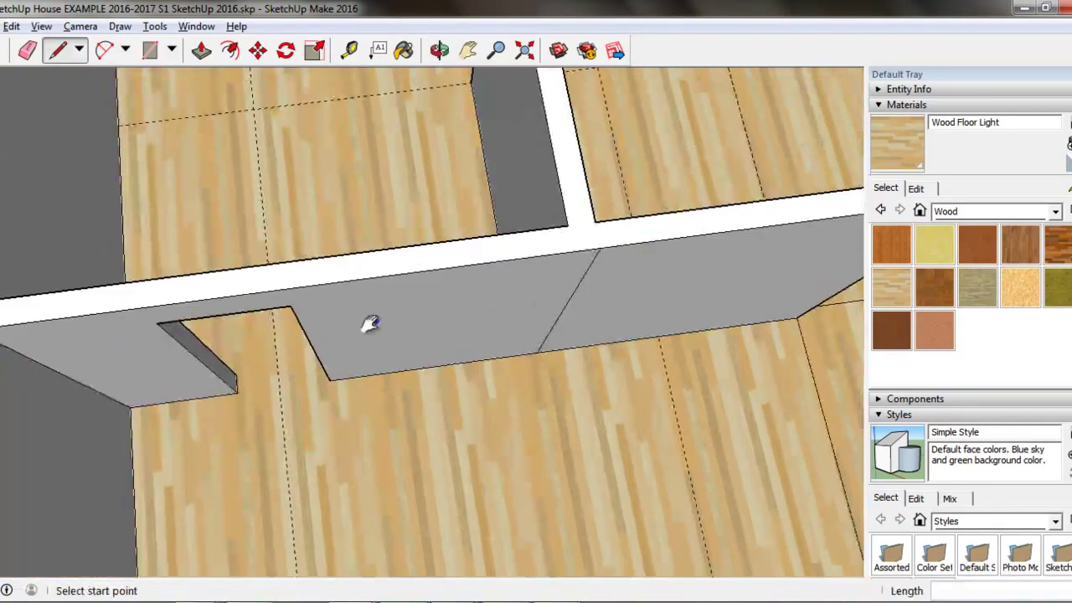
{"action": "scroll", "coordinate": [527, 292], "scroll_direction": "up", "scroll_amount": 5}
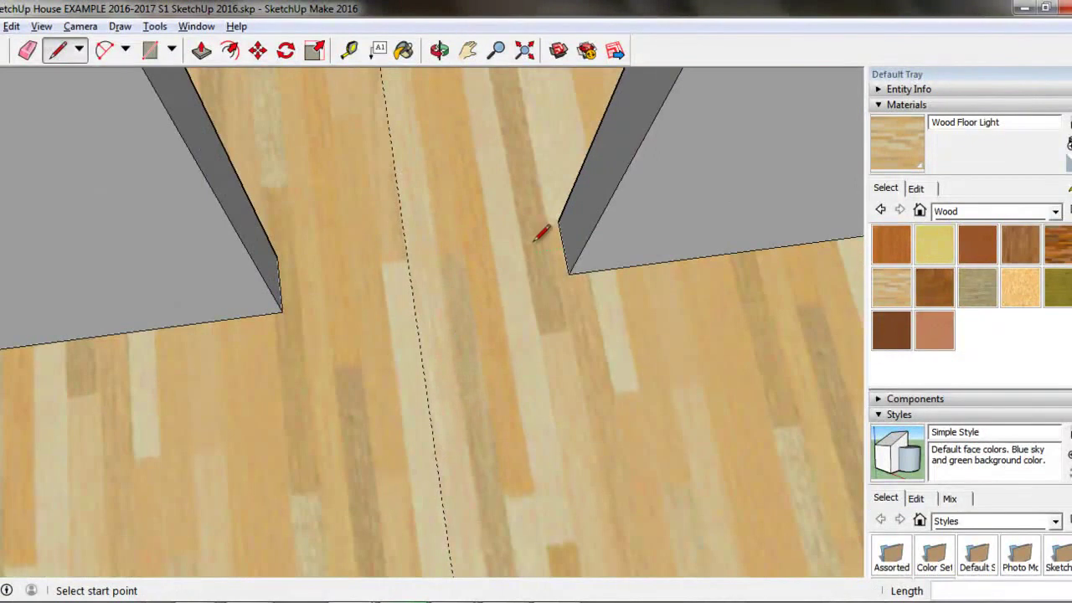
{"action": "left_click", "coordinate": [566, 245]}
{"action": "middle_click_drag", "start_coordinate": [318, 268], "coordinate": [265, 261]}
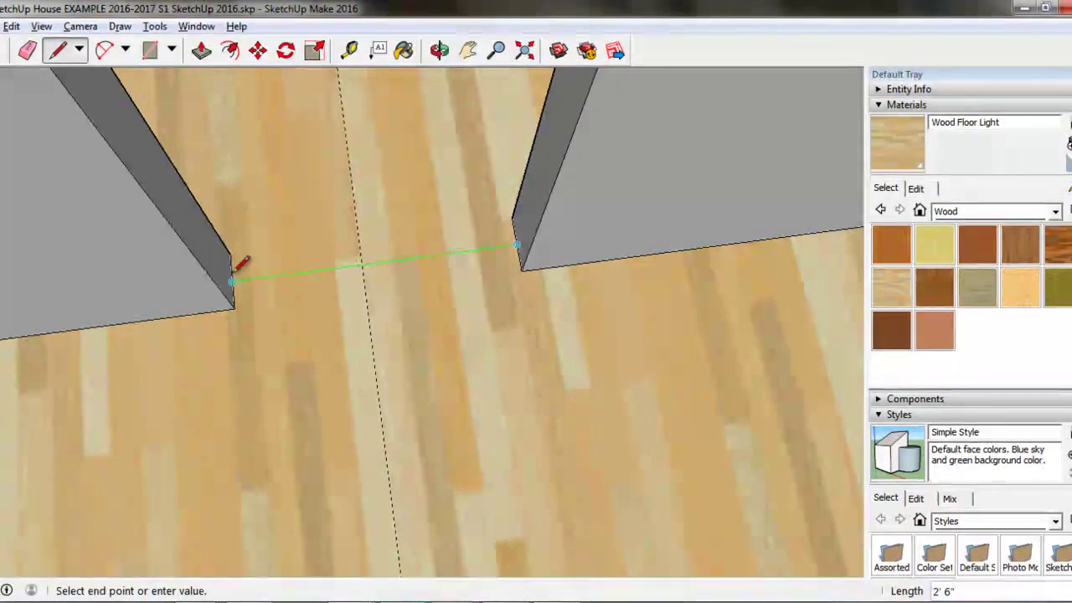
{"action": "left_click", "coordinate": [236, 266]}
Step: Draw a 3' floor line across the bathroom door opening from the kitchen, joining the midpoints of the wall ends
{"action": "scroll", "coordinate": [453, 324], "scroll_direction": "down", "scroll_amount": 2}
{"action": "scroll", "coordinate": [453, 325], "scroll_direction": "down", "scroll_amount": 4}
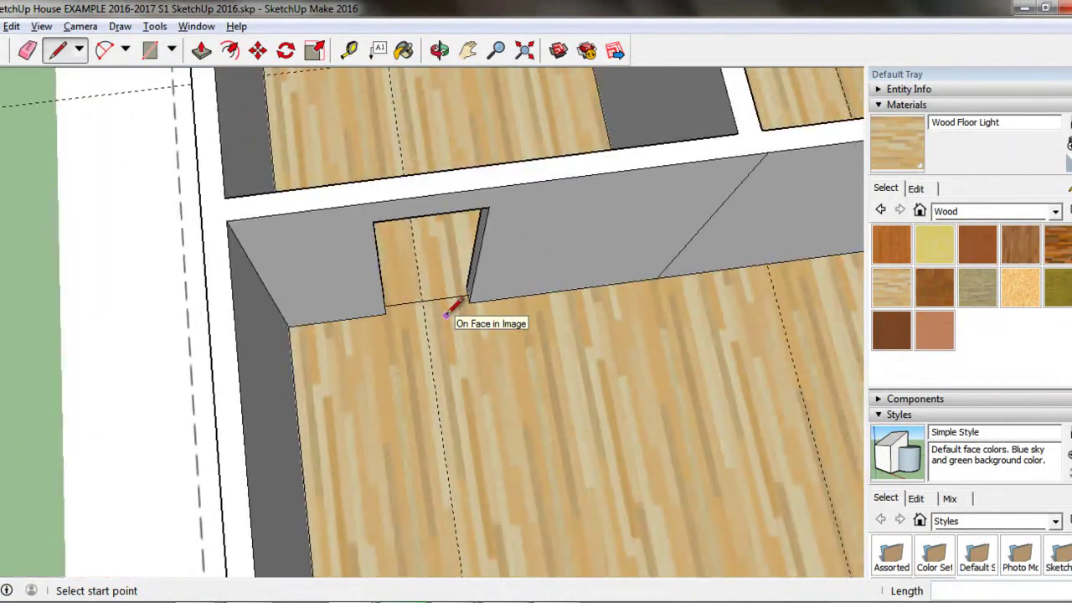
{"action": "scroll", "coordinate": [449, 316], "scroll_direction": "down", "scroll_amount": 5}
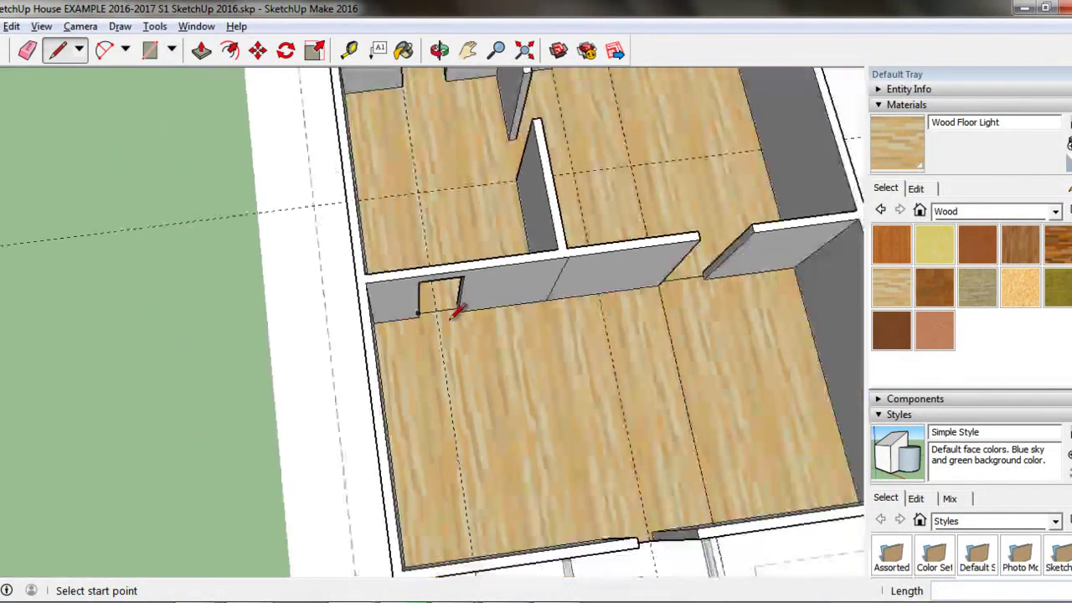
{"action": "middle_click_drag", "start_coordinate": [634, 167], "coordinate": [429, 300]}
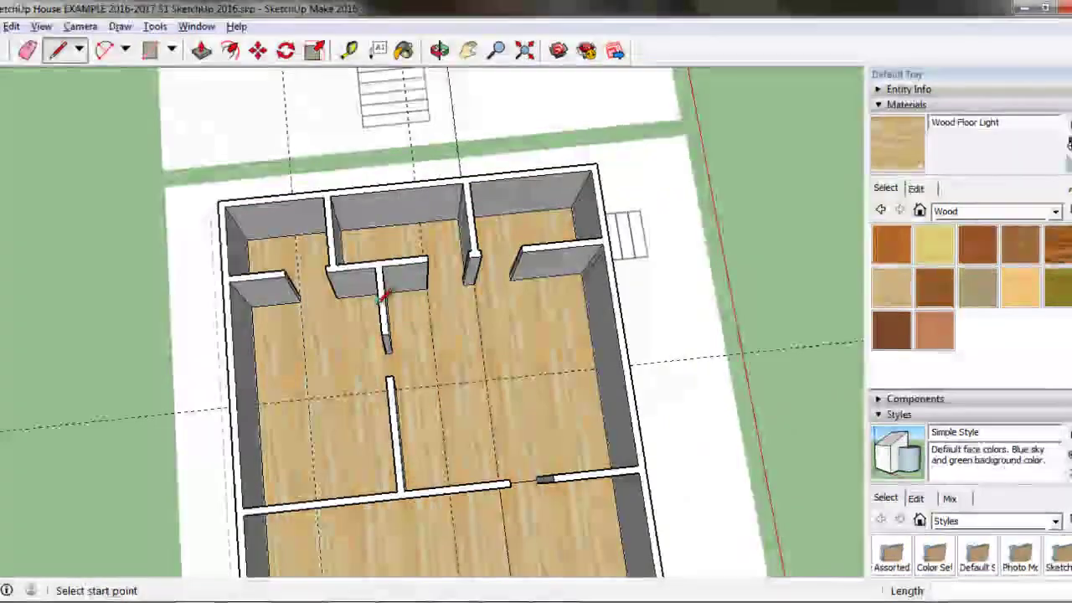
{"action": "scroll", "coordinate": [384, 317], "scroll_direction": "up", "scroll_amount": 3}
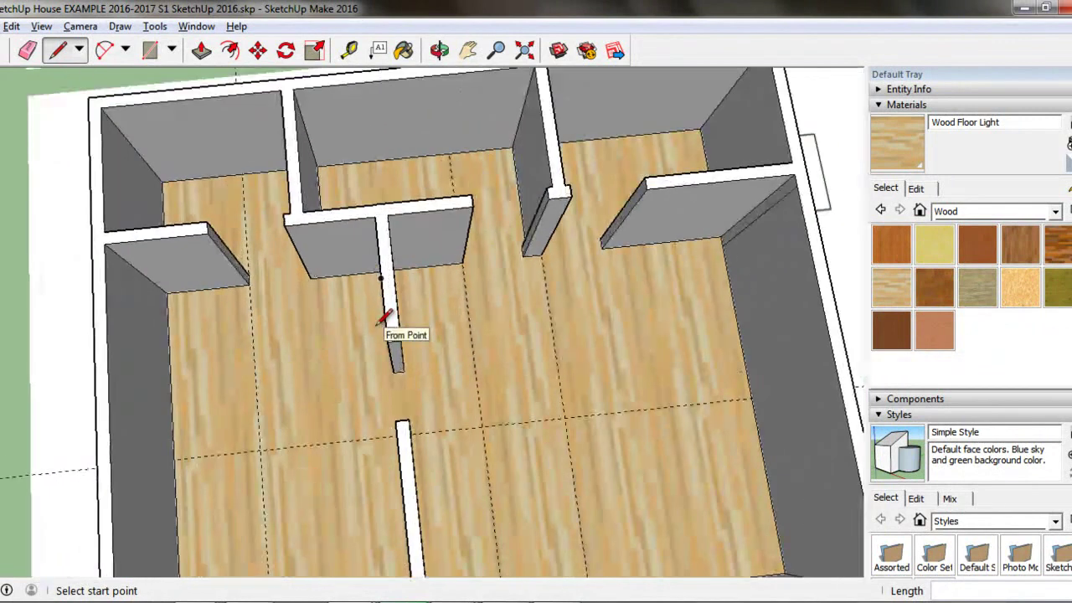
{"action": "scroll", "coordinate": [411, 282], "scroll_direction": "up", "scroll_amount": 2}
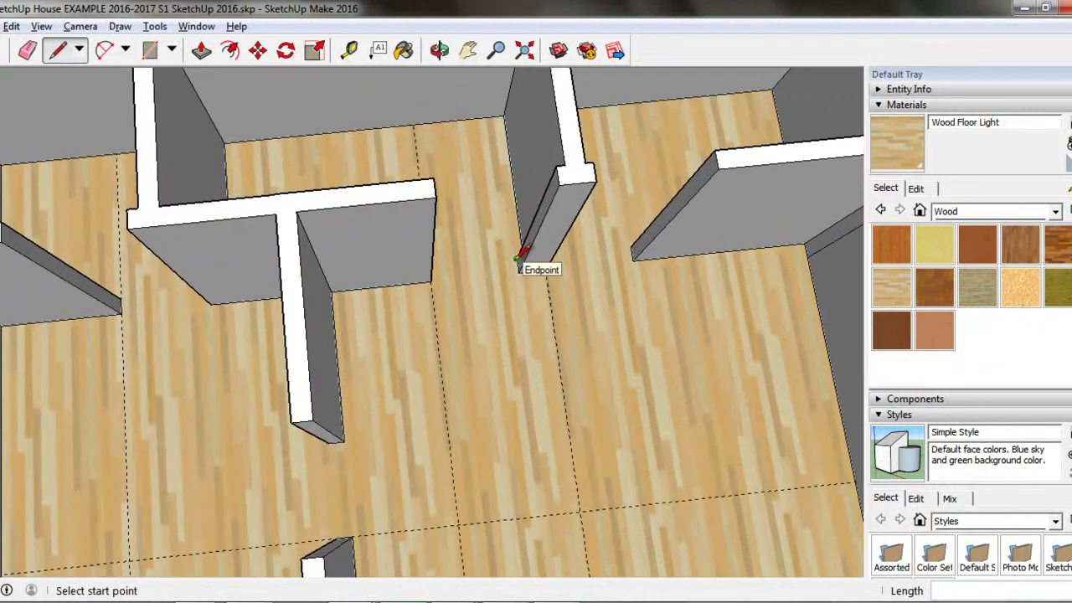
{"action": "scroll", "coordinate": [519, 255], "scroll_direction": "up", "scroll_amount": 1}
{"action": "scroll", "coordinate": [520, 251], "scroll_direction": "up", "scroll_amount": 2}
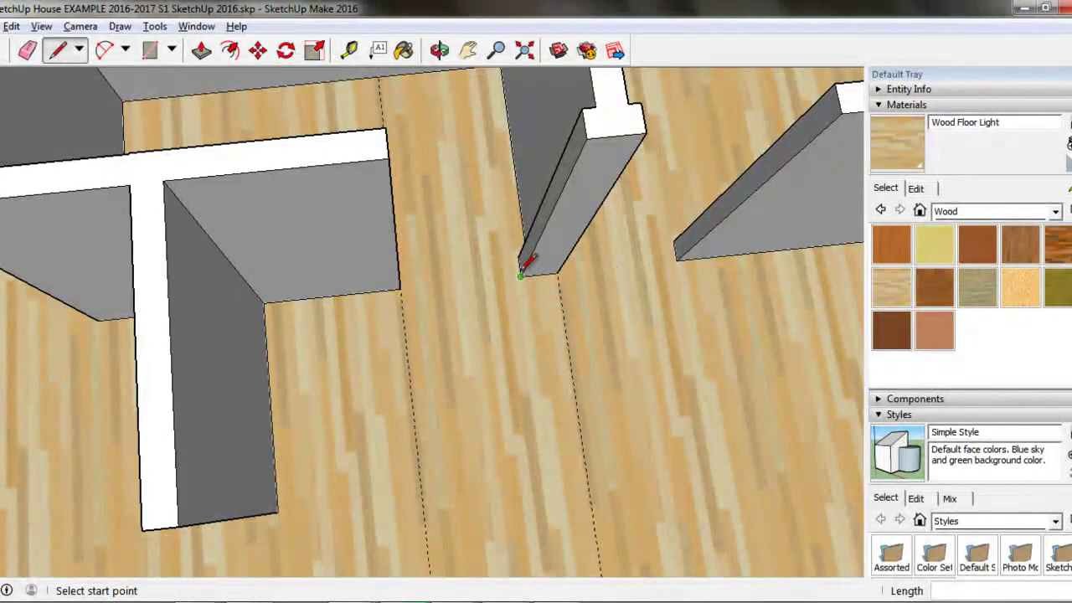
{"action": "scroll", "coordinate": [526, 261], "scroll_direction": "up", "scroll_amount": 2}
{"action": "left_click", "coordinate": [519, 264]}
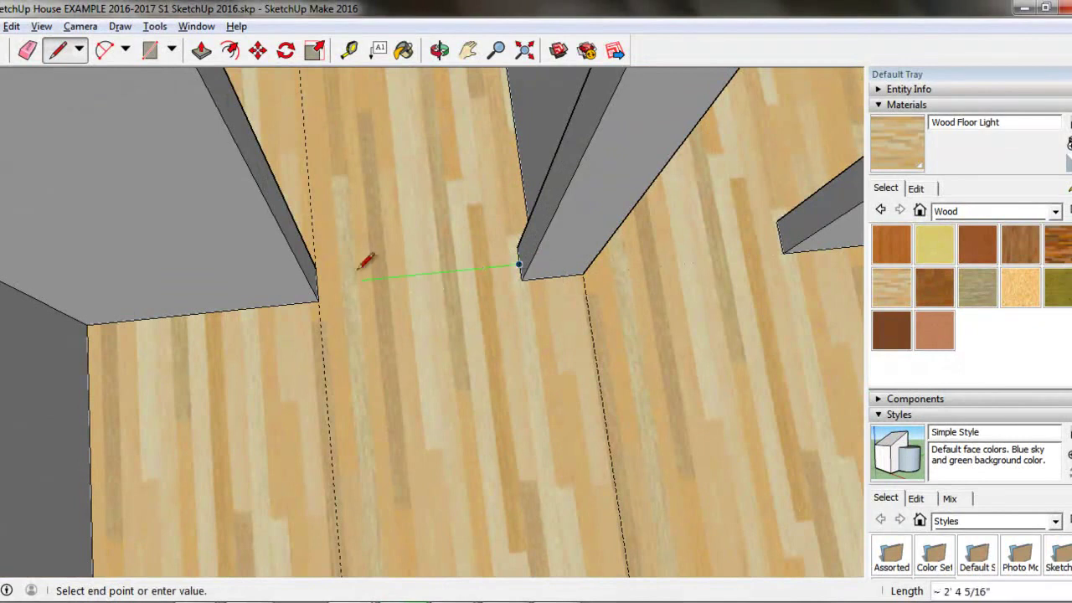
{"action": "left_click", "coordinate": [317, 285]}
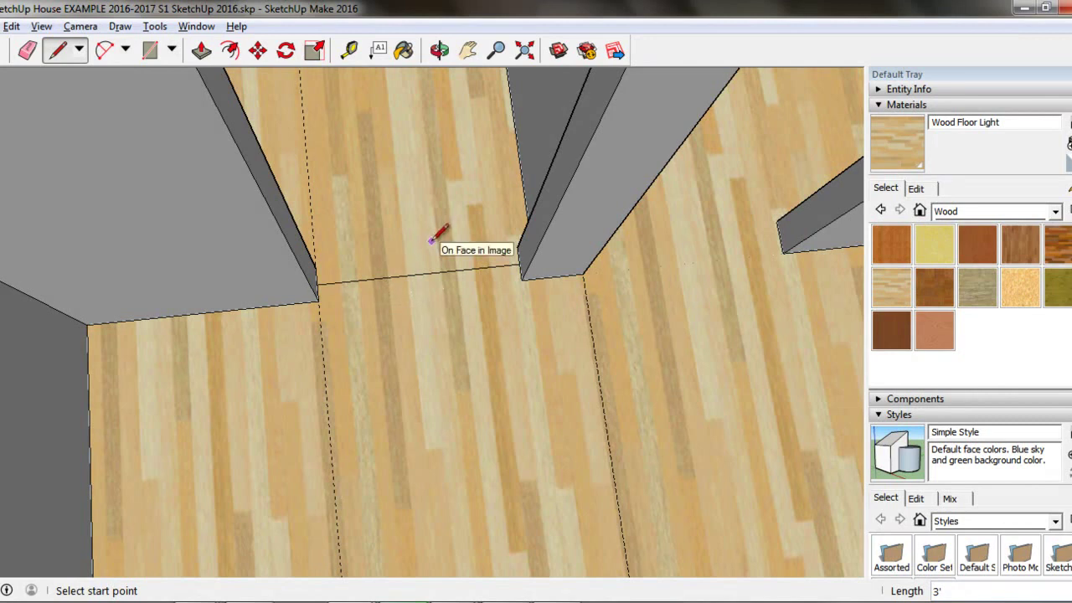
Step: Paint the bathroom floor with the Tile Hexagon White material from the Tile collection
{"action": "scroll", "coordinate": [432, 237], "scroll_direction": "down", "scroll_amount": 2}
{"action": "scroll", "coordinate": [431, 237], "scroll_direction": "down", "scroll_amount": 2}
{"action": "middle_click_drag", "start_coordinate": [483, 163], "coordinate": [663, 261]}
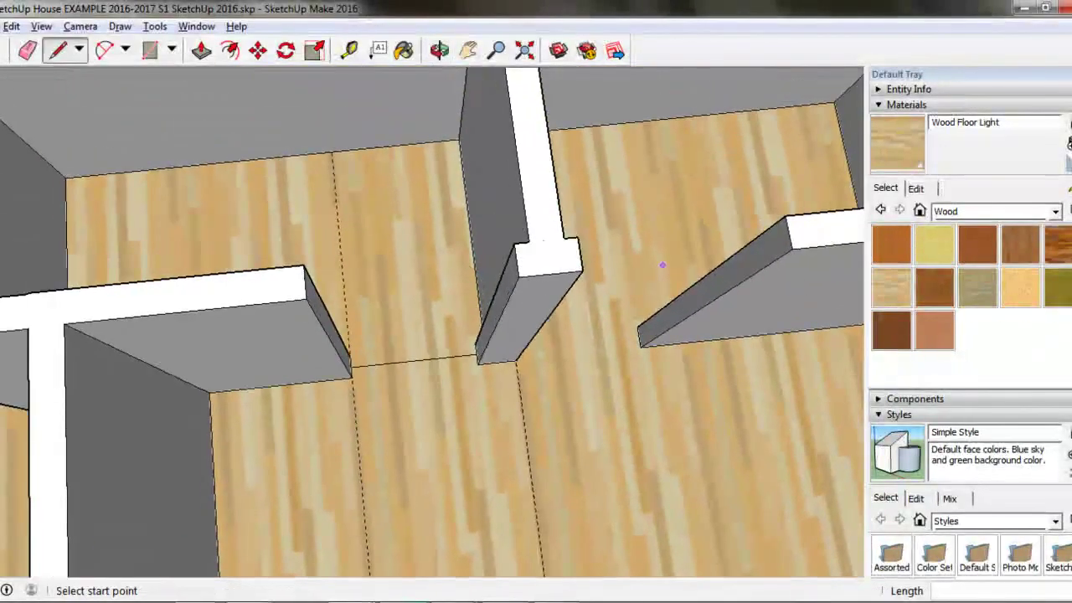
{"action": "left_click", "coordinate": [1056, 211]}
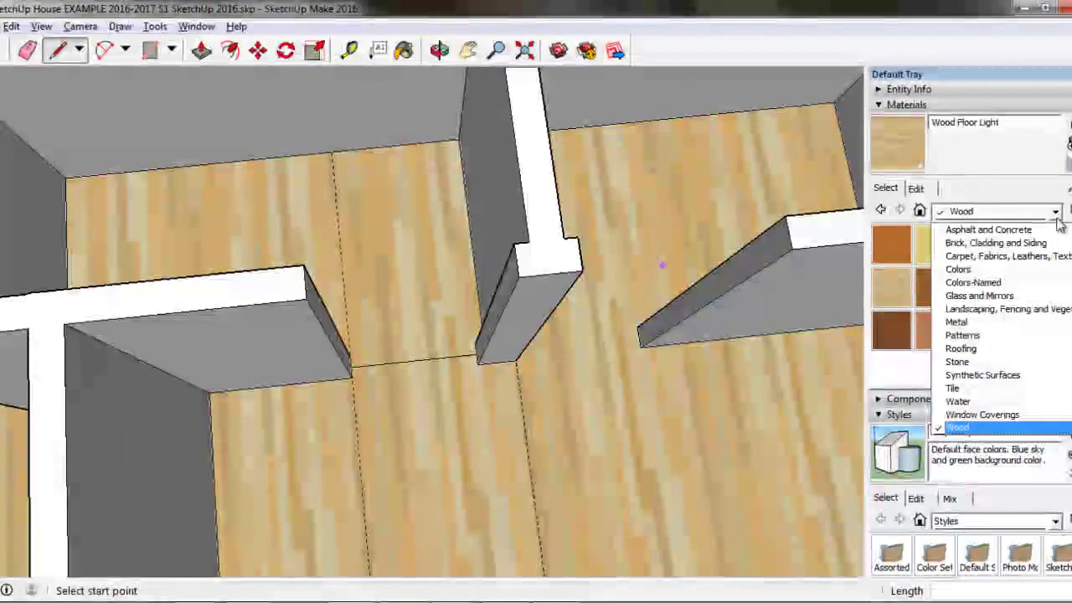
{"action": "left_click", "coordinate": [1003, 387]}
{"action": "scroll", "coordinate": [993, 320], "scroll_direction": "down", "scroll_amount": 3}
{"action": "scroll", "coordinate": [993, 320], "scroll_direction": "up", "scroll_amount": 2}
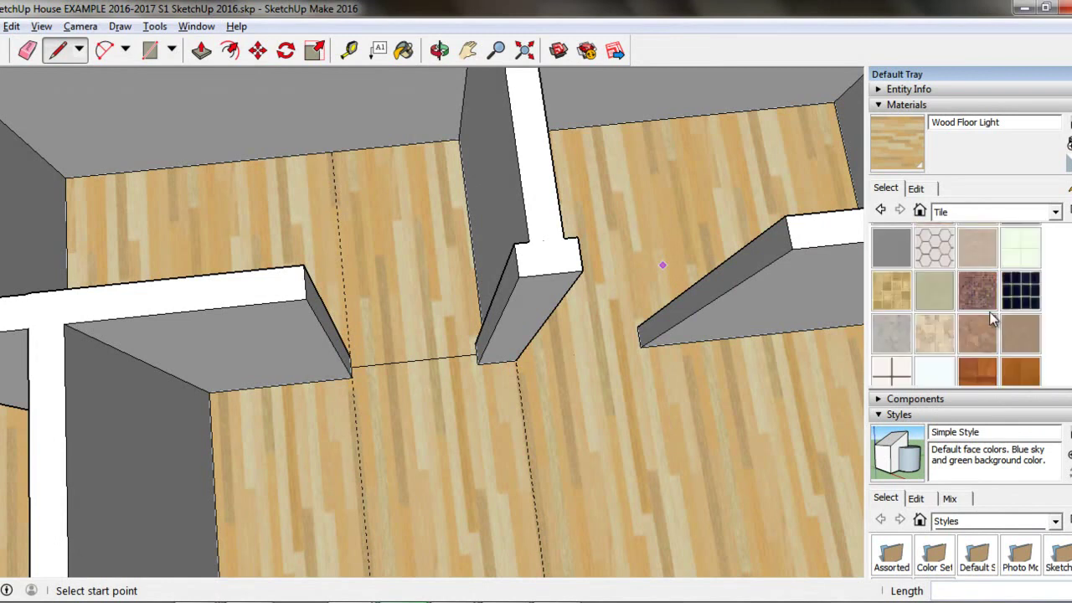
{"action": "left_click", "coordinate": [934, 252]}
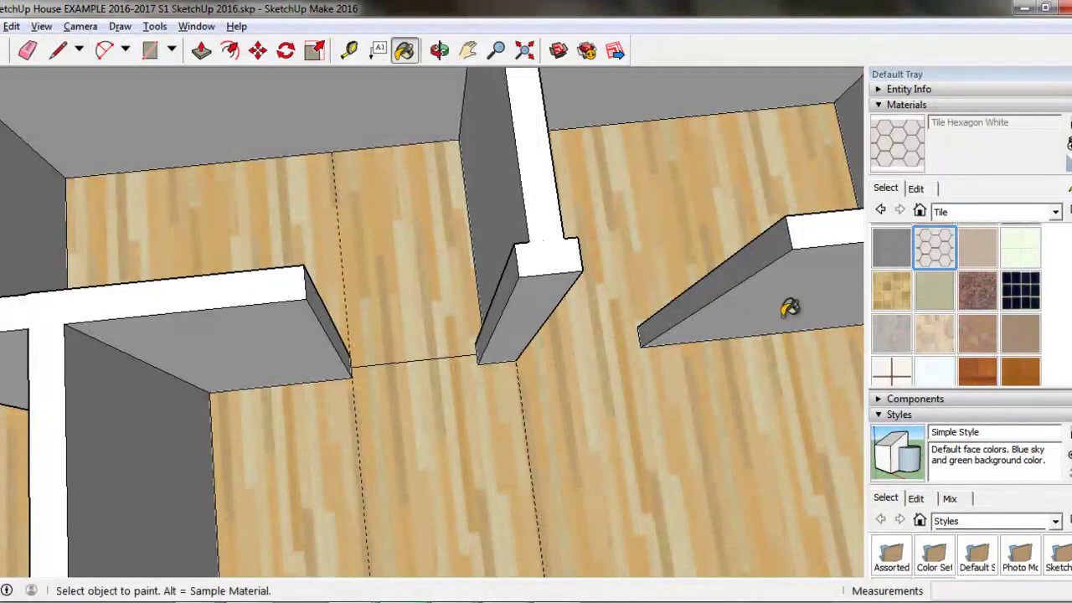
{"action": "left_click", "coordinate": [368, 243]}
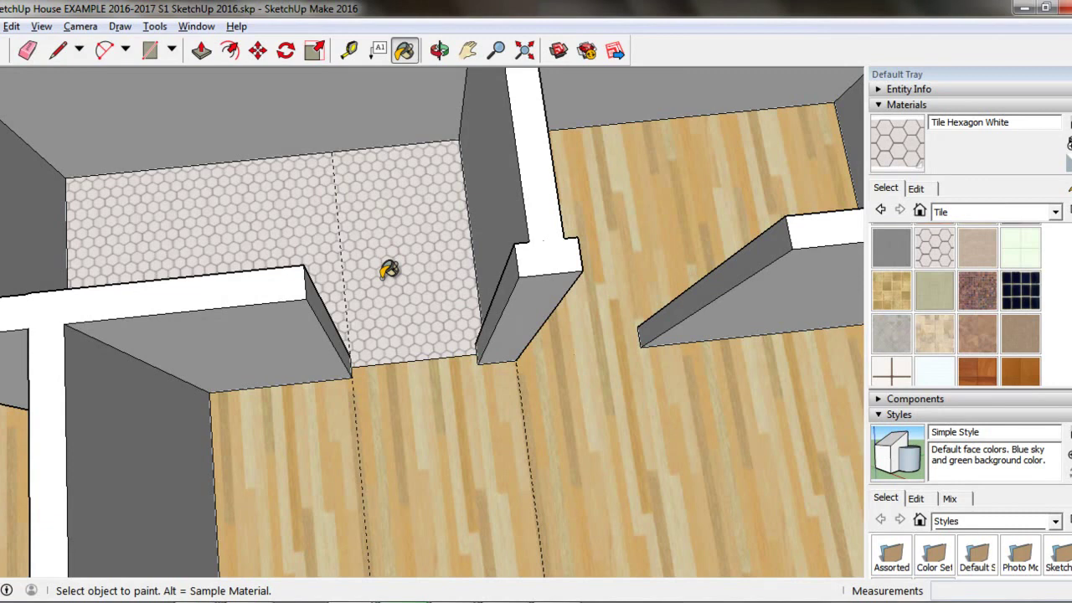
Step: Paint the bathroom's interior walls on all sides with Color H02 from the Colors collection
{"action": "left_click", "coordinate": [1054, 212]}
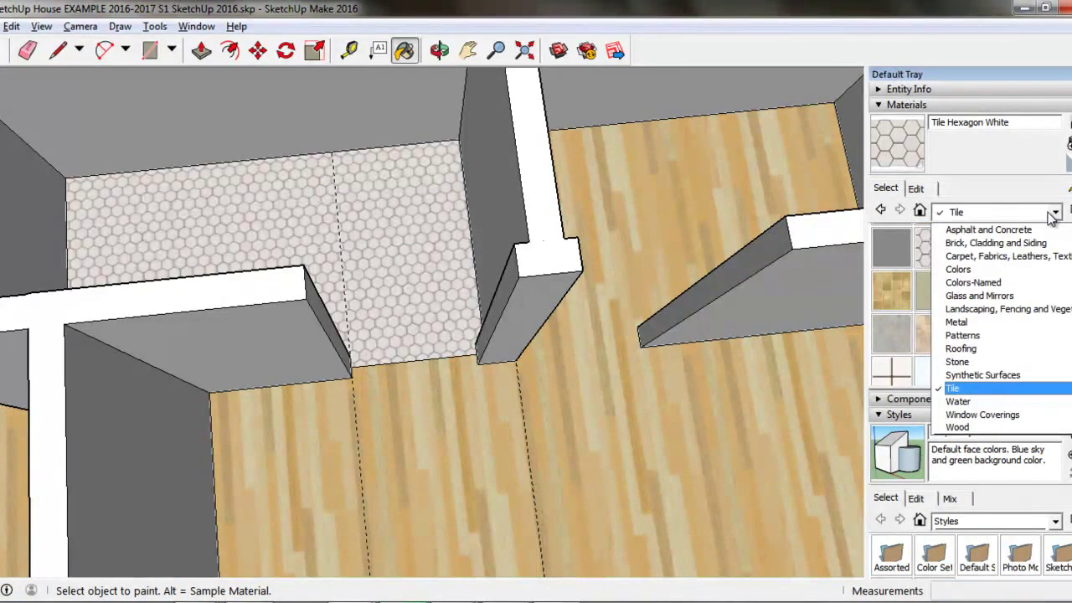
{"action": "left_click", "coordinate": [959, 269]}
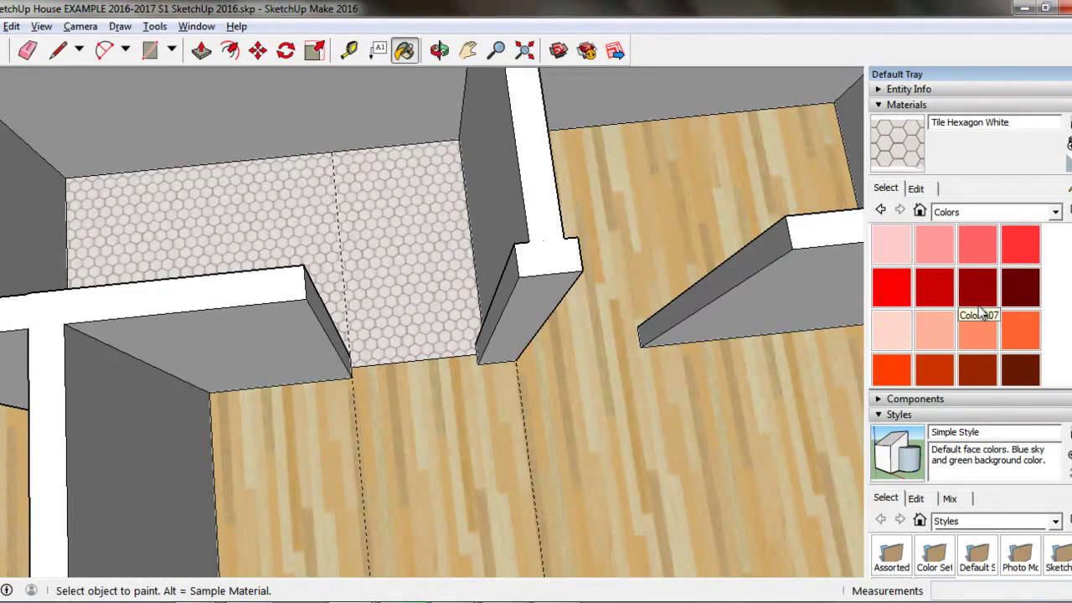
{"action": "scroll", "coordinate": [969, 297], "scroll_direction": "down", "scroll_amount": 6}
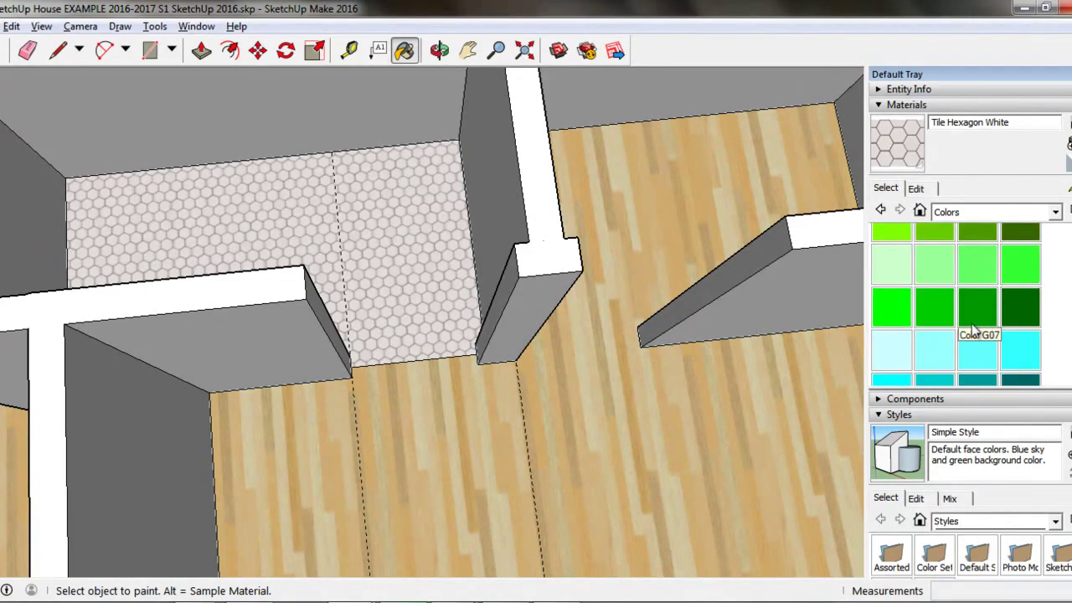
{"action": "left_click", "coordinate": [939, 358]}
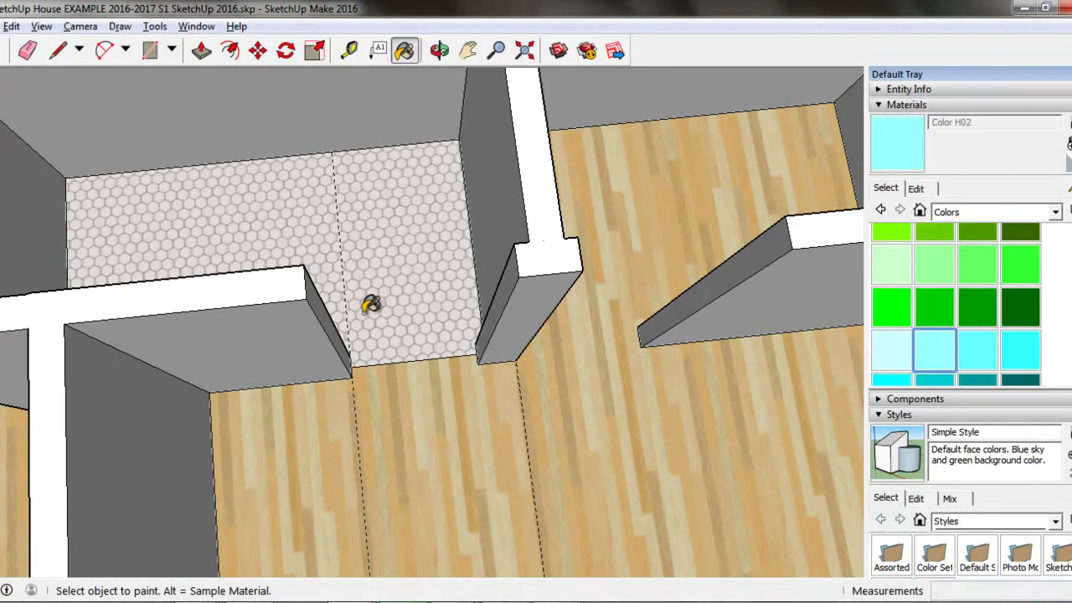
{"action": "left_click", "coordinate": [247, 113]}
{"action": "scroll", "coordinate": [242, 118], "scroll_direction": "down", "scroll_amount": 3}
{"action": "mouse_move", "coordinate": [243, 117]}
{"action": "middle_mouse_down"}
{"action": "mouse_move", "coordinate": [311, 201]}
{"action": "mouse_move", "coordinate": [502, 256]}
{"action": "mouse_move", "coordinate": [526, 301]}
{"action": "mouse_move", "coordinate": [339, 209]}
{"action": "mouse_move", "coordinate": [291, 203]}
{"action": "middle_mouse_up"}
{"action": "left_click", "coordinate": [291, 203]}
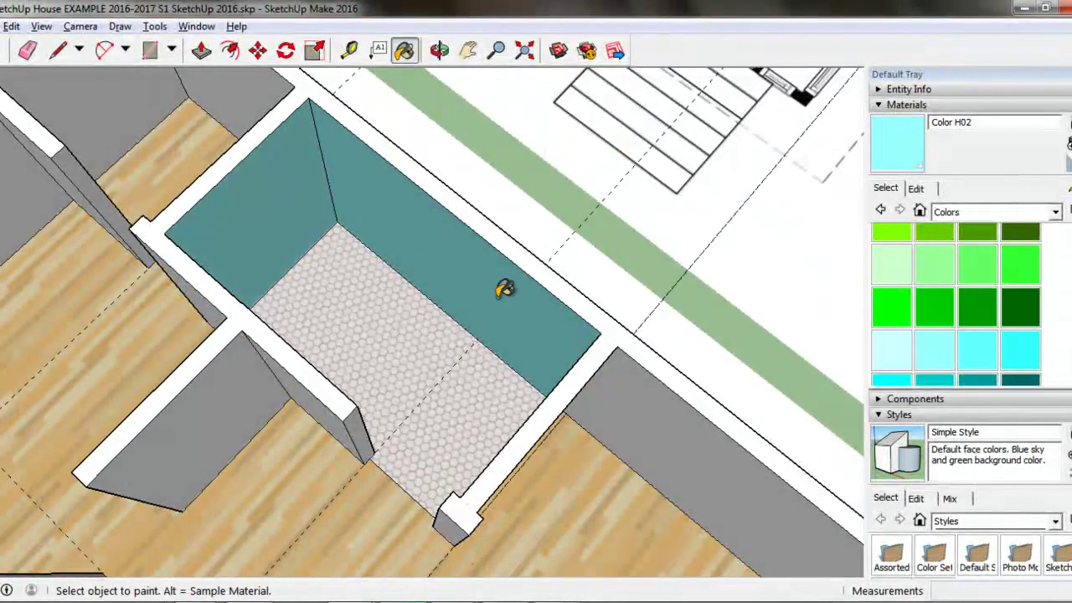
{"action": "mouse_move", "coordinate": [502, 289]}
{"action": "middle_mouse_down"}
{"action": "mouse_move", "coordinate": [469, 333]}
{"action": "mouse_move", "coordinate": [342, 318]}
{"action": "mouse_move", "coordinate": [390, 376]}
{"action": "mouse_move", "coordinate": [151, 303]}
{"action": "mouse_move", "coordinate": [151, 235]}
{"action": "middle_mouse_up"}
{"action": "mouse_move", "coordinate": [302, 165]}
{"action": "middle_mouse_down"}
{"action": "mouse_move", "coordinate": [96, 198]}
{"action": "mouse_move", "coordinate": [344, 206]}
{"action": "mouse_move", "coordinate": [249, 175]}
{"action": "middle_mouse_up"}
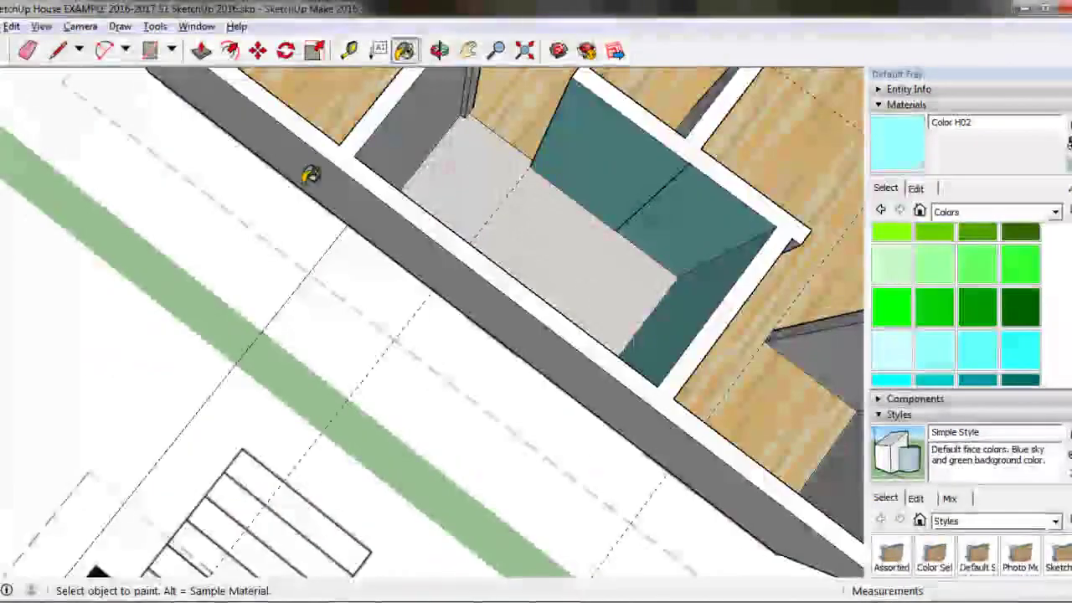
{"action": "left_click", "coordinate": [404, 115]}
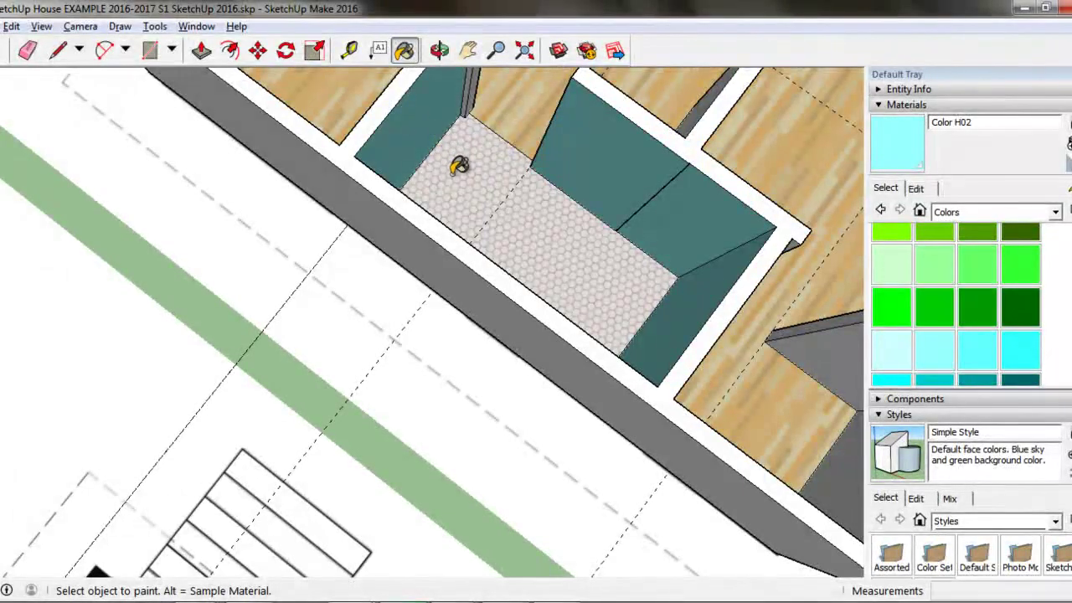
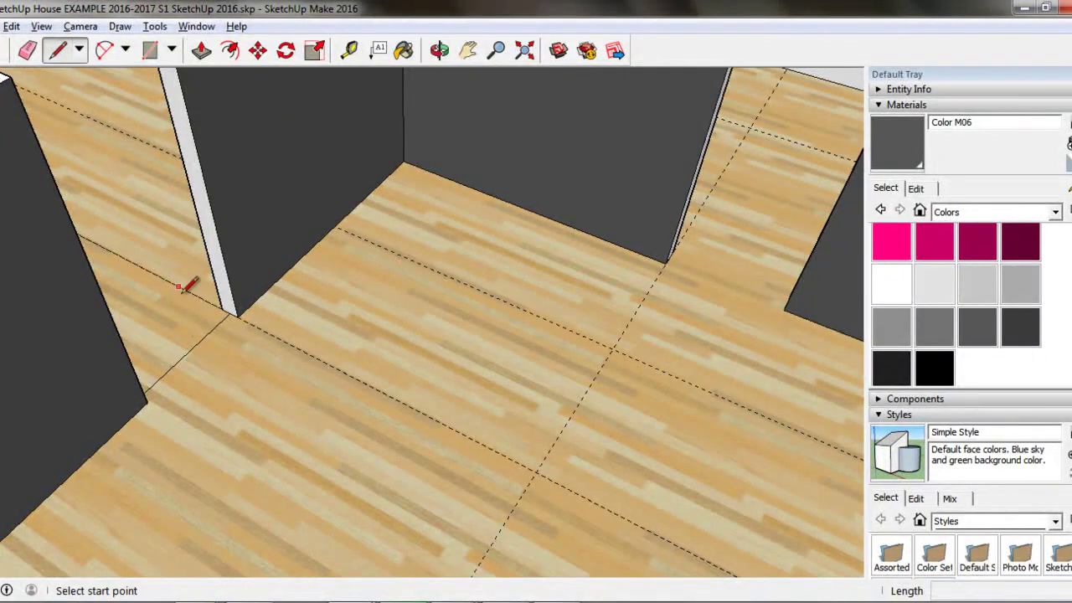
Step: Retrace the 3' floor line across the opening between the kitchen and dining/living room, from jamb to jamb
{"action": "scroll", "coordinate": [231, 310], "scroll_direction": "up", "scroll_amount": 3}
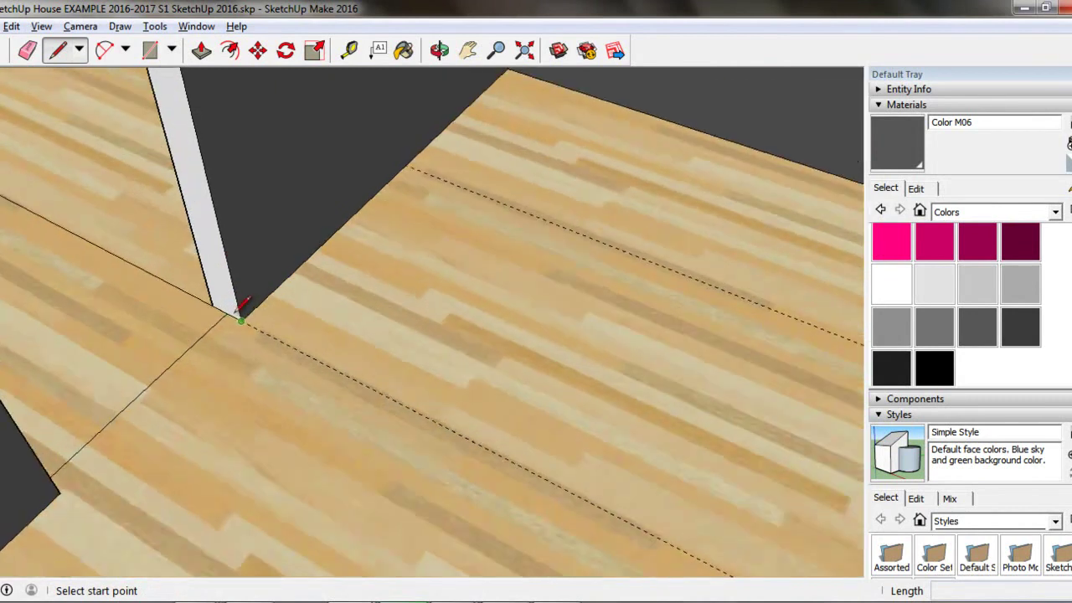
{"action": "middle_click_drag", "start_coordinate": [231, 310], "coordinate": [305, 231]}
{"action": "left_click", "coordinate": [305, 231]}
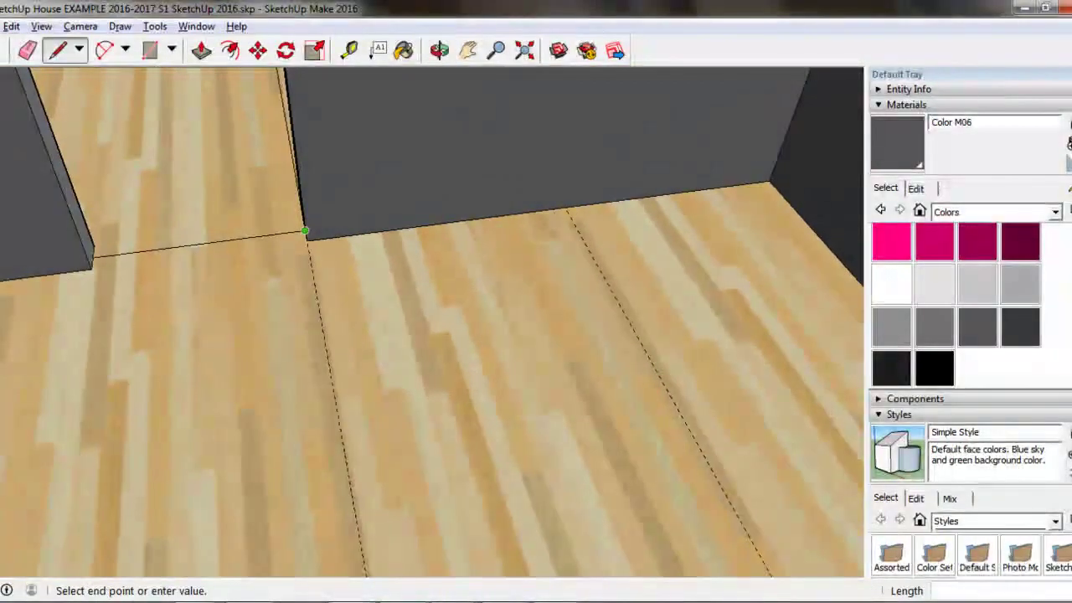
{"action": "scroll", "coordinate": [93, 256], "scroll_direction": "up", "scroll_amount": 3}
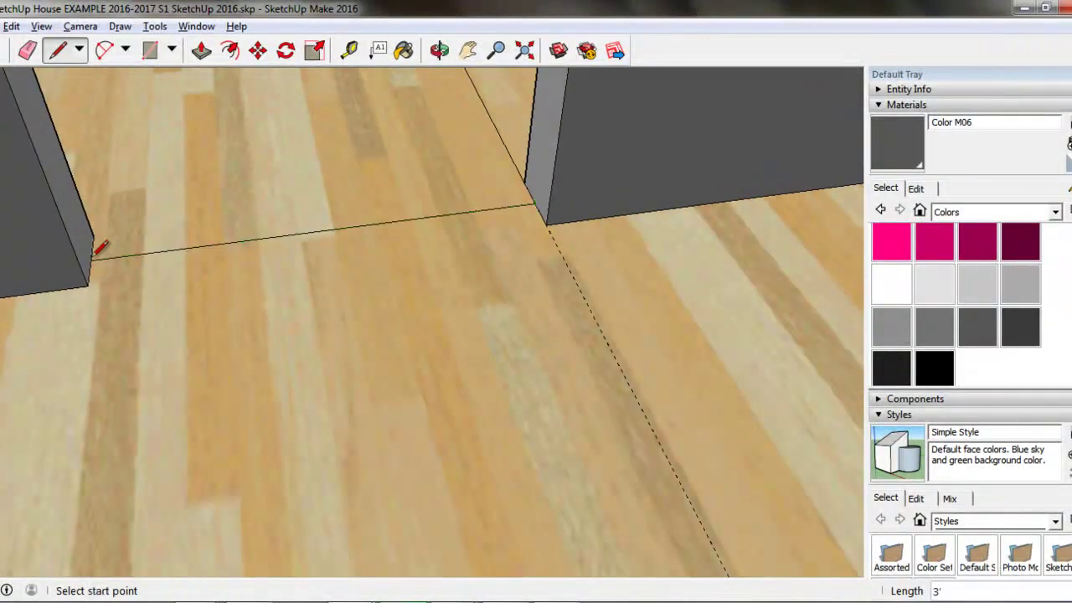
Step: Draw a floor line about 3' long across the opening between the kitchen and bedroom, starting at the jamb's midpoint
{"action": "scroll", "coordinate": [402, 282], "scroll_direction": "down", "scroll_amount": 8}
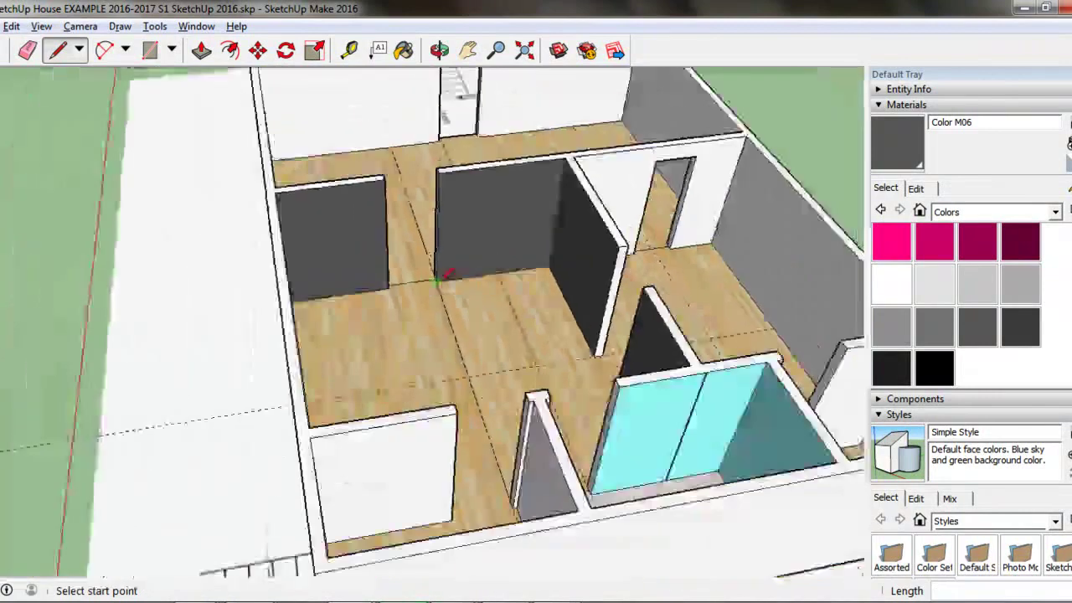
{"action": "middle_click_drag", "start_coordinate": [444, 276], "coordinate": [443, 339]}
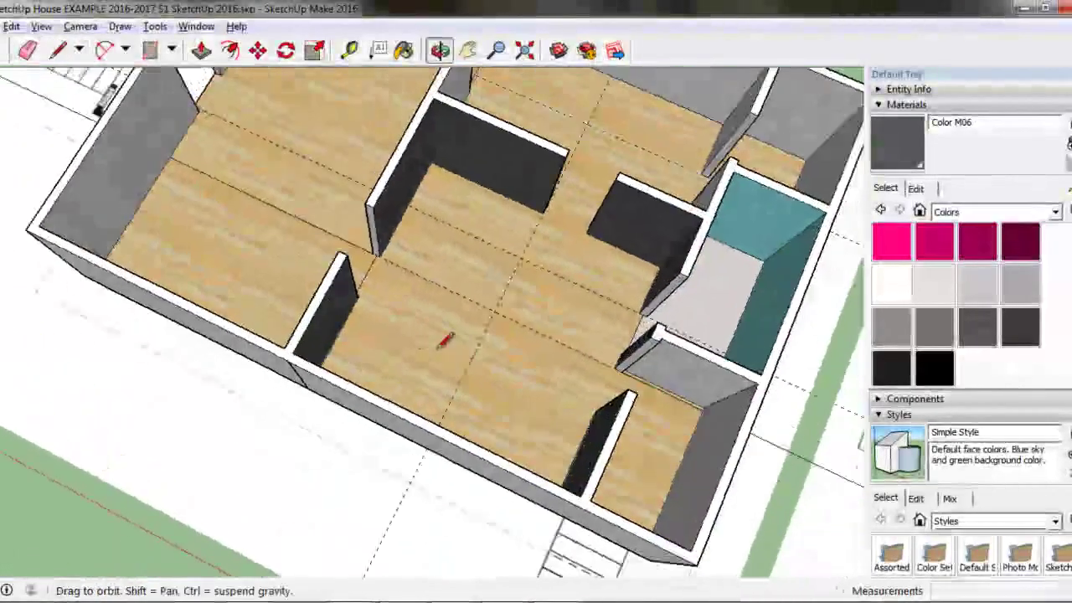
{"action": "scroll", "coordinate": [547, 148], "scroll_direction": "up", "scroll_amount": 10}
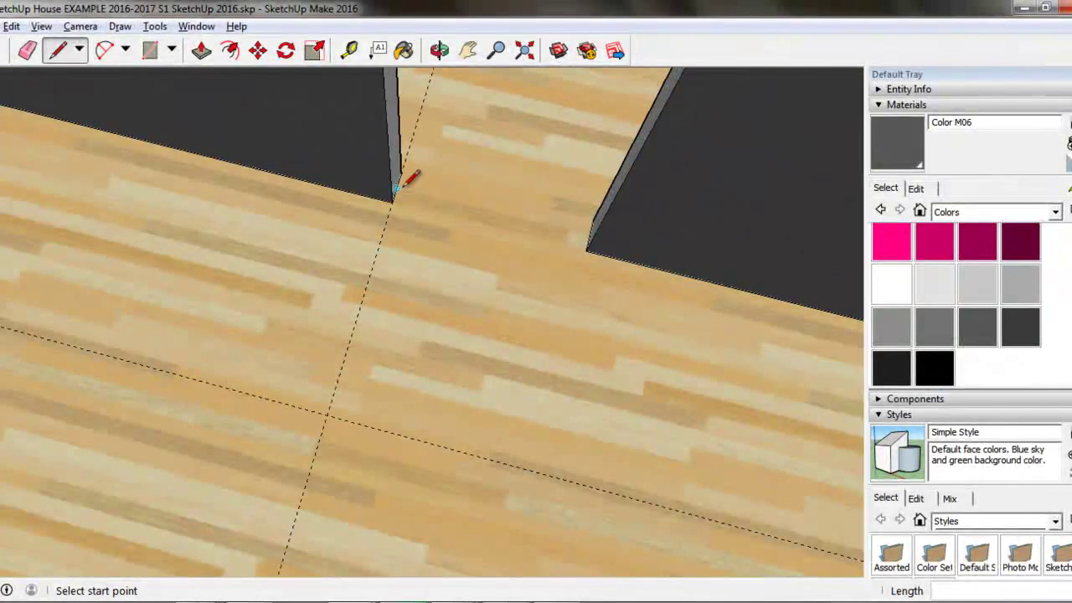
{"action": "middle_click_drag", "start_coordinate": [407, 176], "coordinate": [613, 240]}
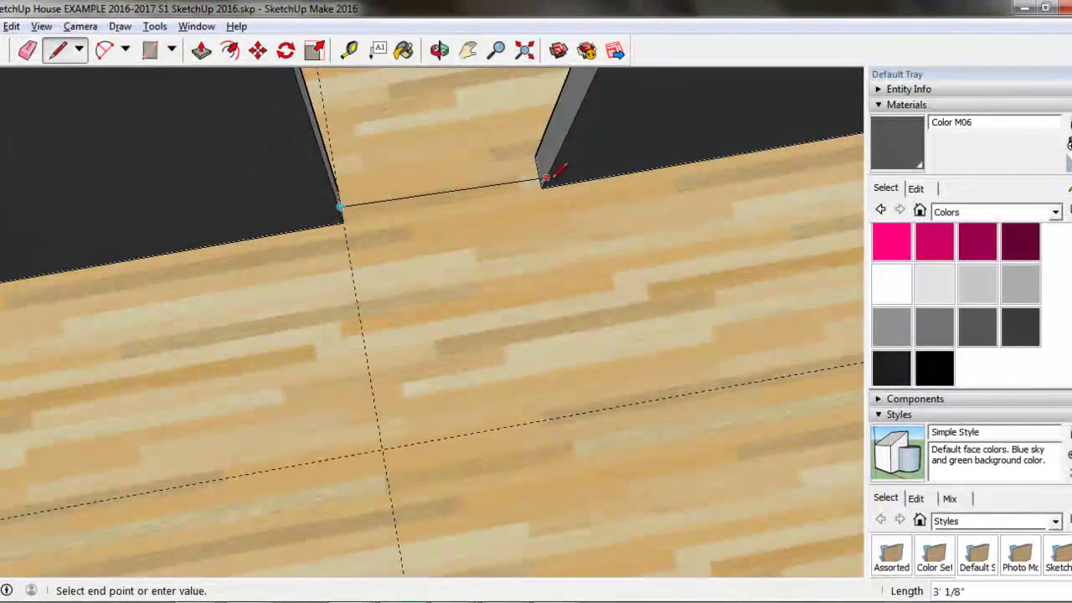
{"action": "scroll", "coordinate": [548, 209], "scroll_direction": "down", "scroll_amount": 10}
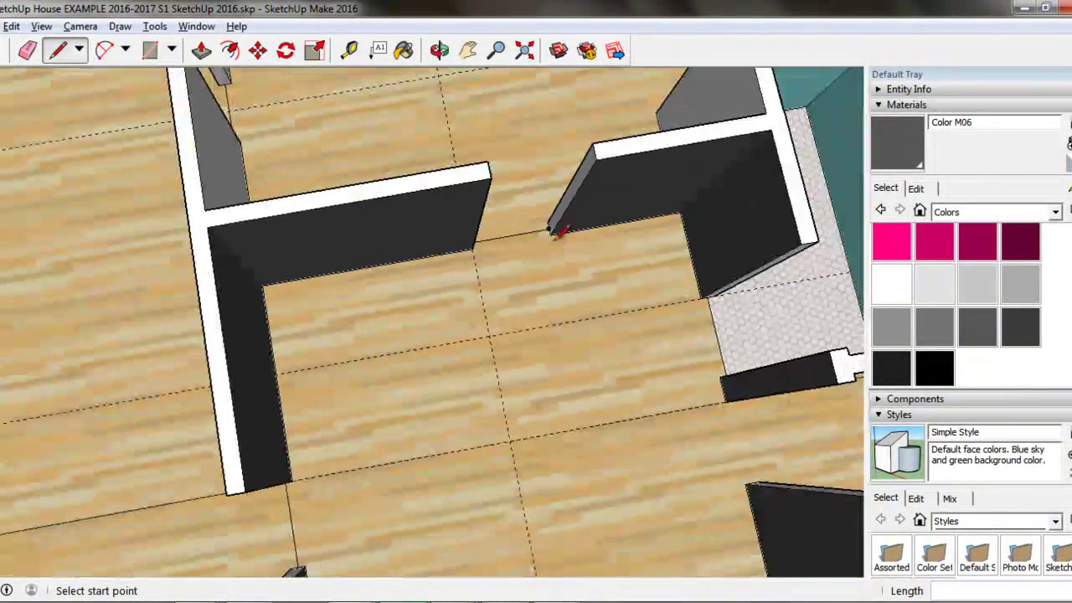
Step: Try Marble Carrara Floor Tile on the kitchen floor and settle on Field Square Tile from the Tile collection
{"action": "mouse_move", "coordinate": [552, 251]}
{"action": "middle_mouse_down"}
{"action": "mouse_move", "coordinate": [551, 266]}
{"action": "mouse_move", "coordinate": [211, 303]}
{"action": "middle_mouse_up"}
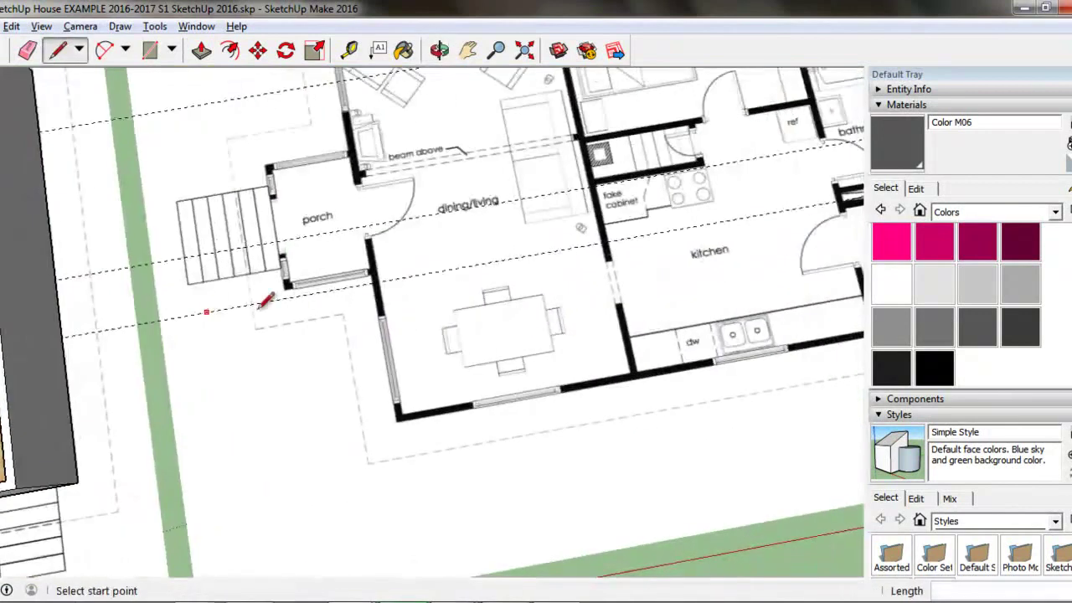
{"action": "key", "text": "F8"}
{"action": "key", "text": "F8"}
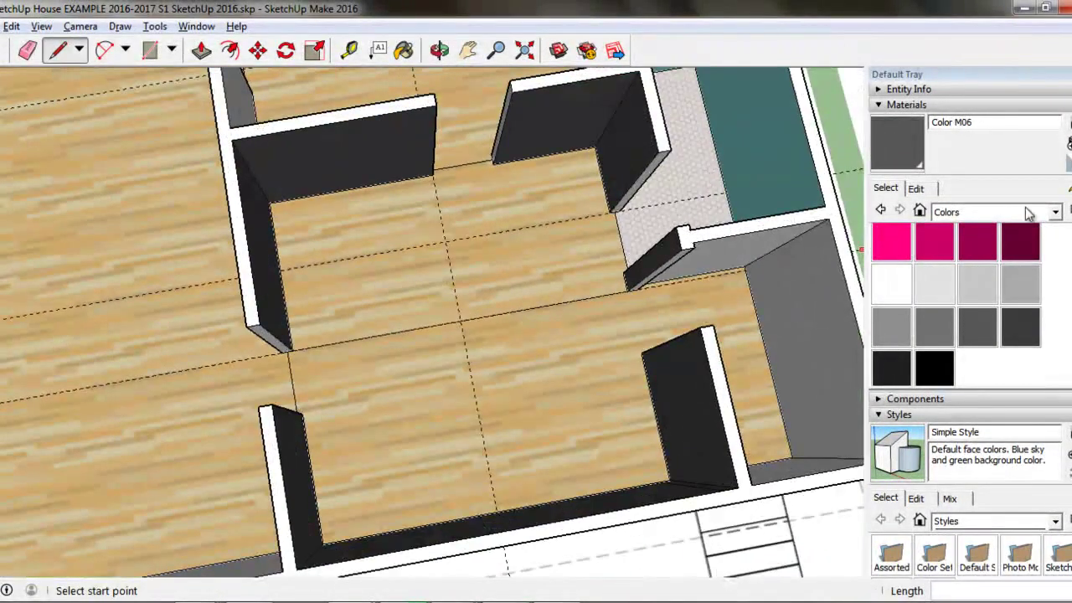
{"action": "left_click", "coordinate": [1028, 212]}
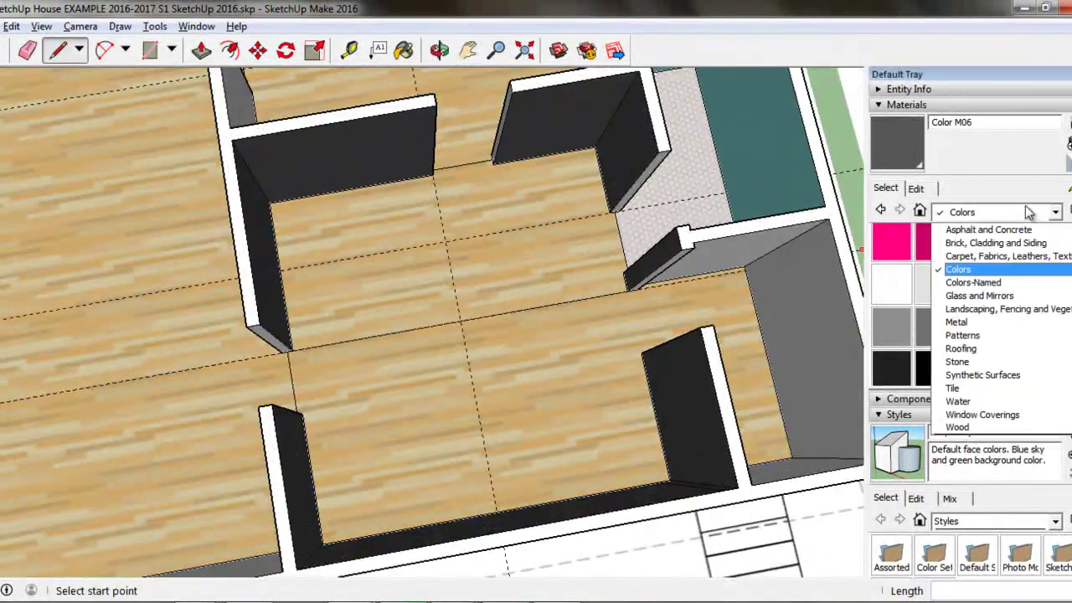
{"action": "left_click", "coordinate": [993, 389]}
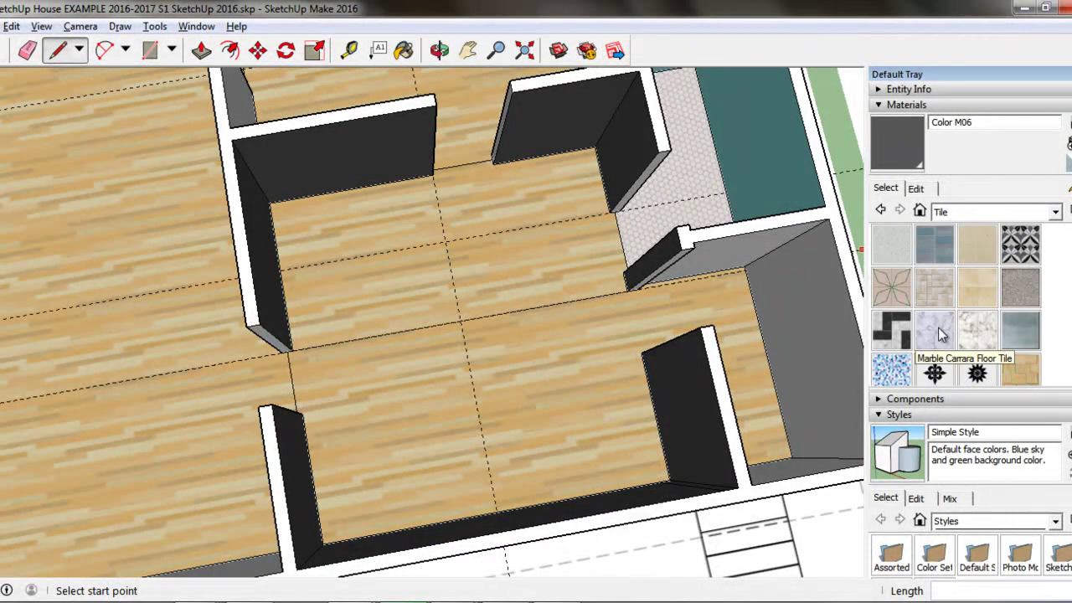
{"action": "left_click", "coordinate": [936, 329]}
{"action": "left_click", "coordinate": [548, 345]}
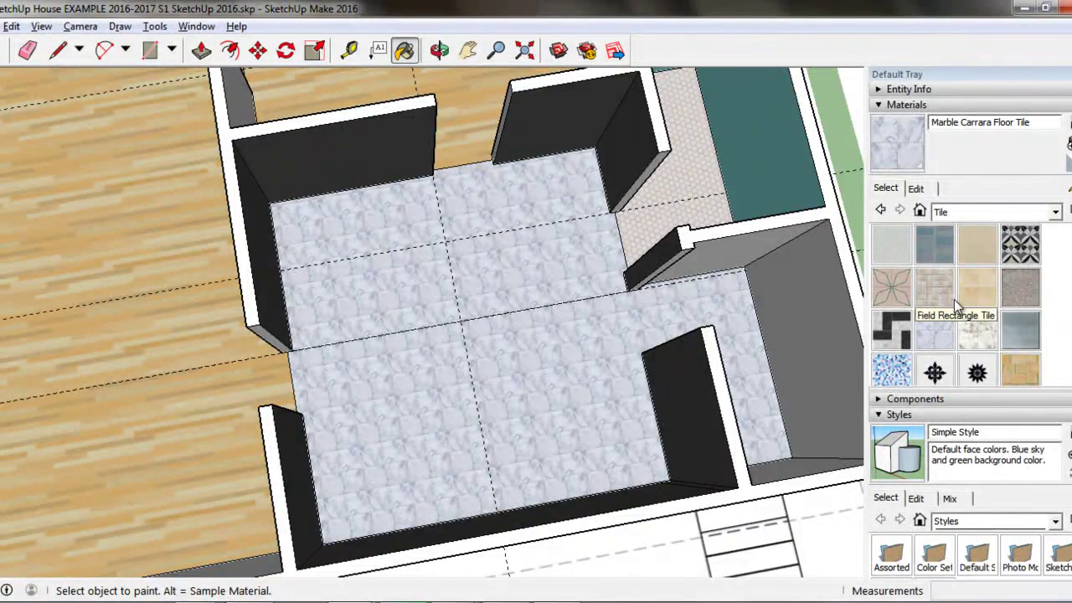
{"action": "left_click", "coordinate": [506, 353]}
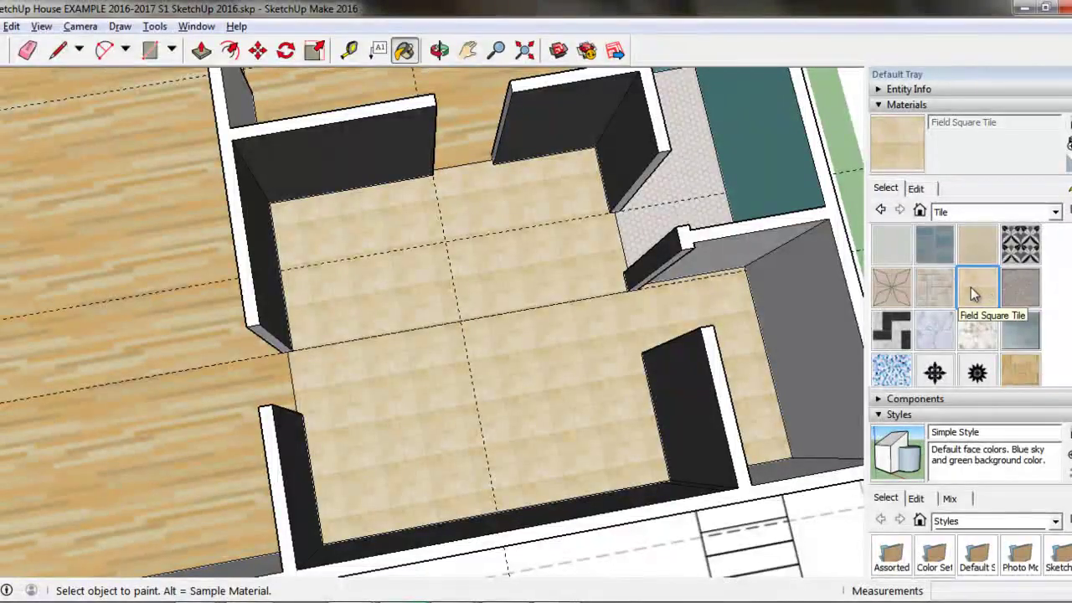
Step: Draw a 3' floor line across the opening between the kitchen and back porch, joining the midpoints of the wall ends
{"action": "middle_click_drag", "start_coordinate": [489, 331], "coordinate": [732, 251]}
{"action": "scroll", "coordinate": [635, 280], "scroll_direction": "up", "scroll_amount": 5}
{"action": "middle_click_drag", "start_coordinate": [633, 282], "coordinate": [433, 122]}
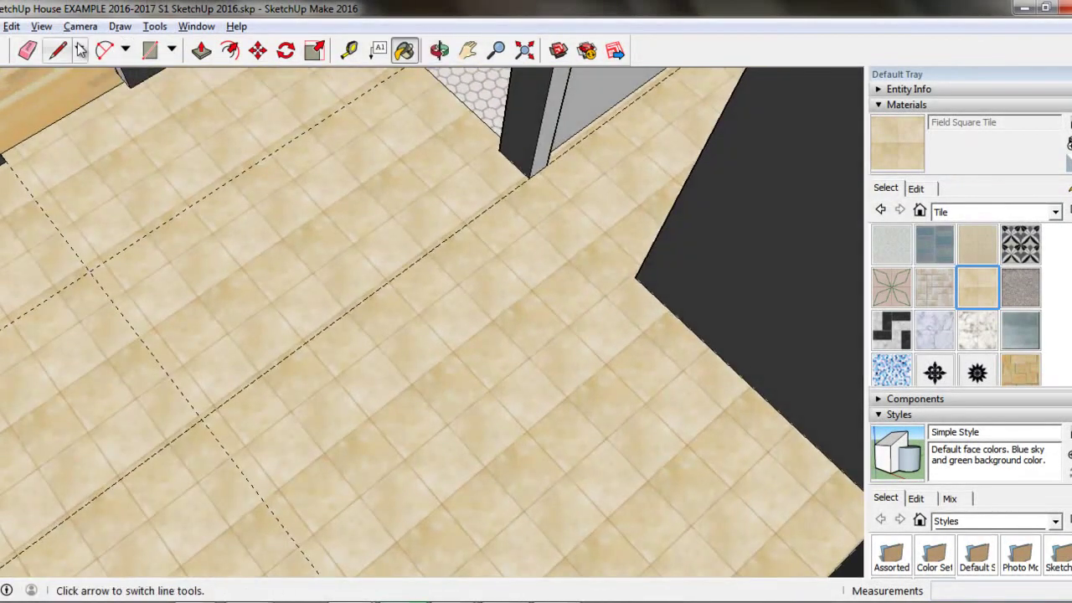
{"action": "scroll", "coordinate": [577, 185], "scroll_direction": "up", "scroll_amount": 2}
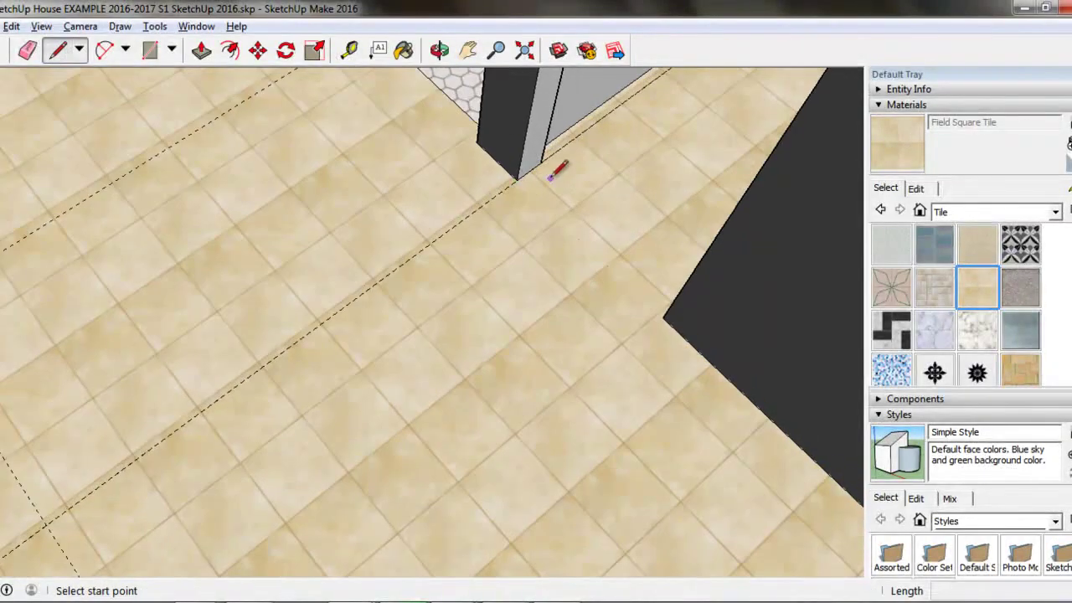
{"action": "mouse_move", "coordinate": [520, 204]}
{"action": "middle_mouse_down"}
{"action": "mouse_move", "coordinate": [639, 280]}
{"action": "mouse_move", "coordinate": [772, 223]}
{"action": "middle_mouse_up"}
{"action": "scroll", "coordinate": [509, 137], "scroll_direction": "up", "scroll_amount": 4}
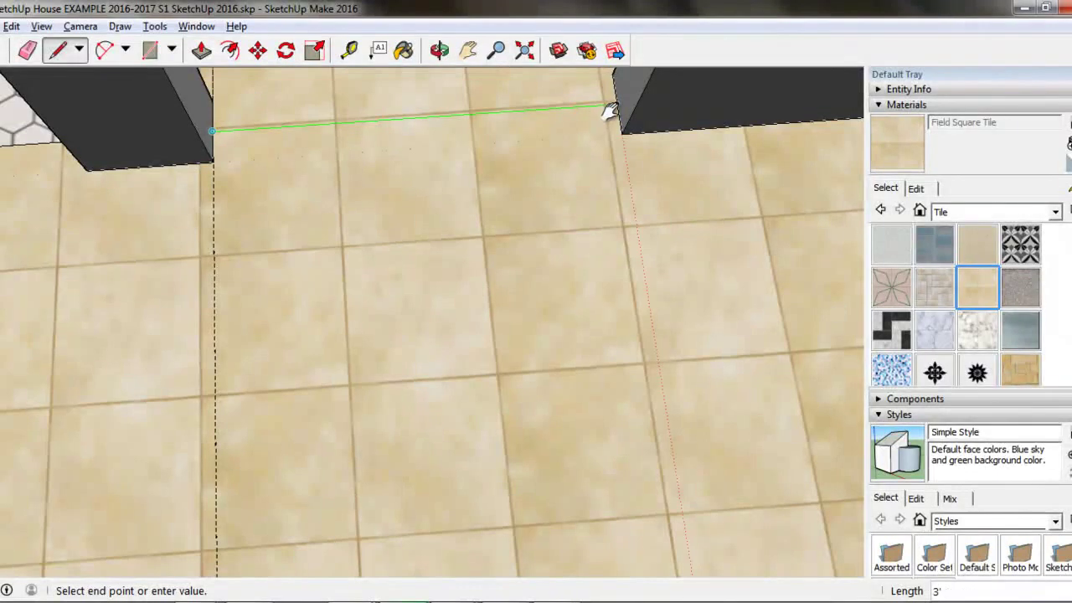
{"action": "middle_click_drag", "start_coordinate": [616, 109], "coordinate": [609, 360]}
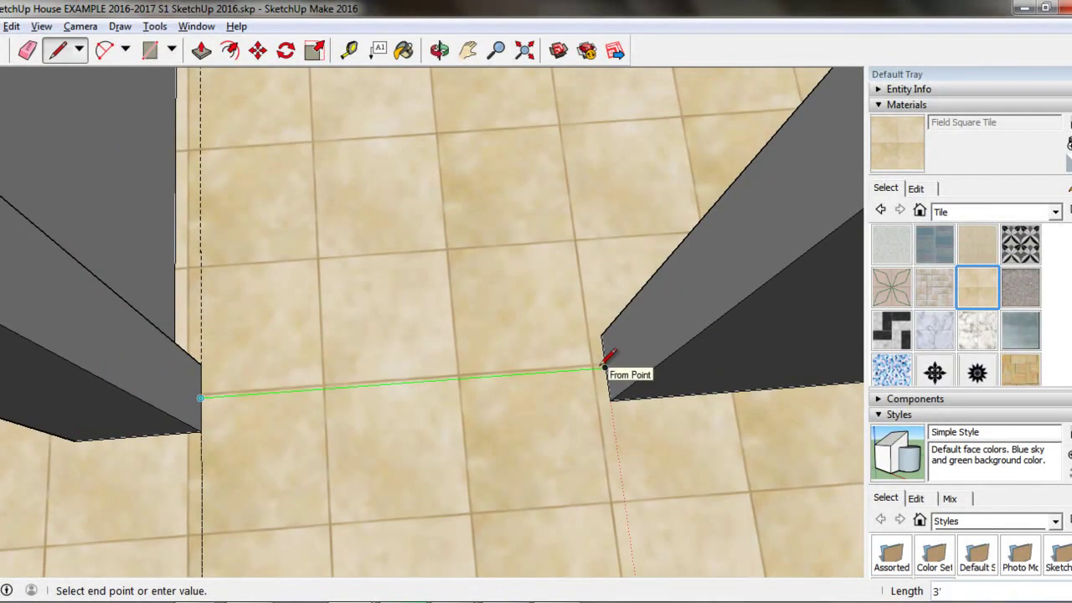
{"action": "scroll", "coordinate": [578, 293], "scroll_direction": "down", "scroll_amount": 6}
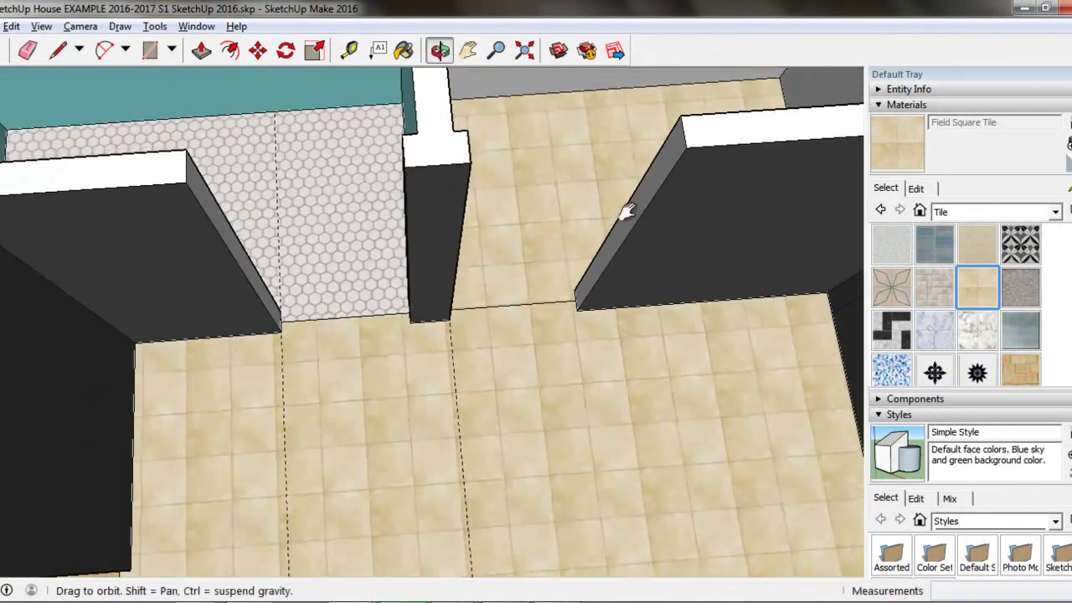
Step: Examine the back porch area on the floor plan and compare it with the same area of the house model
{"action": "middle_click_drag", "start_coordinate": [323, 359], "coordinate": [641, 310], "text": "shift"}
{"action": "scroll", "coordinate": [613, 366], "scroll_direction": "down", "scroll_amount": 4}
{"action": "scroll", "coordinate": [586, 277], "scroll_direction": "down", "scroll_amount": 4}
{"action": "middle_click_drag", "start_coordinate": [522, 244], "coordinate": [359, 179]}
{"action": "scroll", "coordinate": [419, 243], "scroll_direction": "up", "scroll_amount": 8}
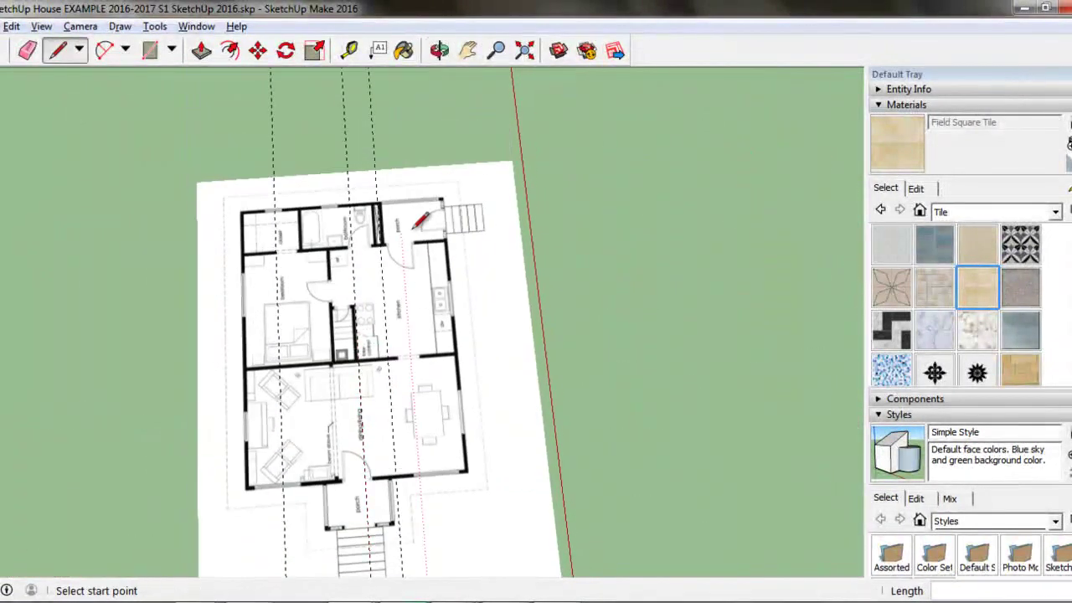
{"action": "scroll", "coordinate": [412, 232], "scroll_direction": "down", "scroll_amount": 6}
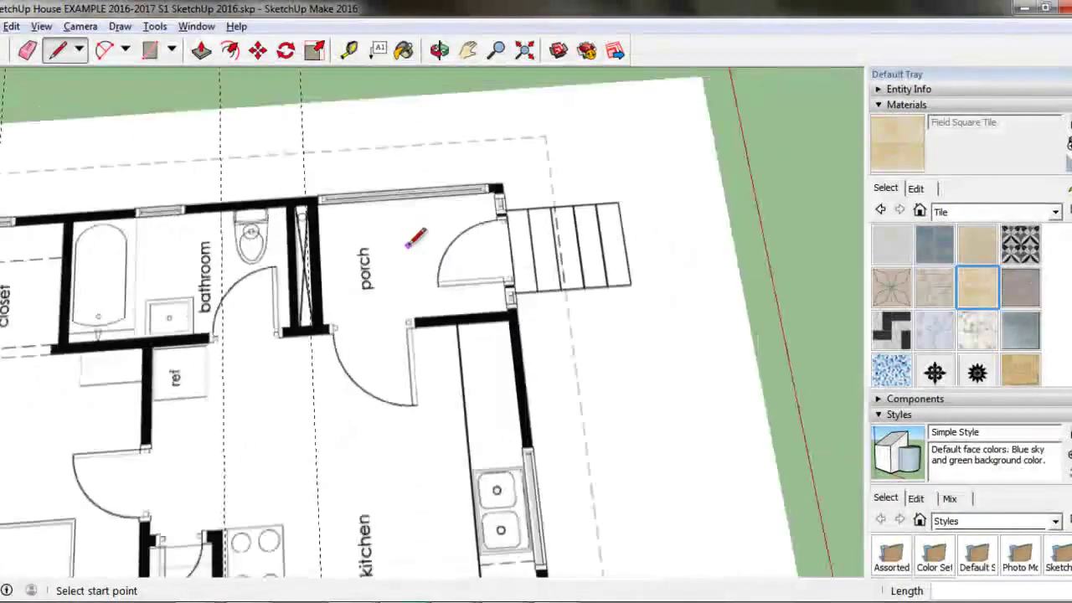
{"action": "middle_click_drag", "start_coordinate": [402, 232], "coordinate": [435, 277]}
{"action": "scroll", "coordinate": [436, 268], "scroll_direction": "up", "scroll_amount": 5}
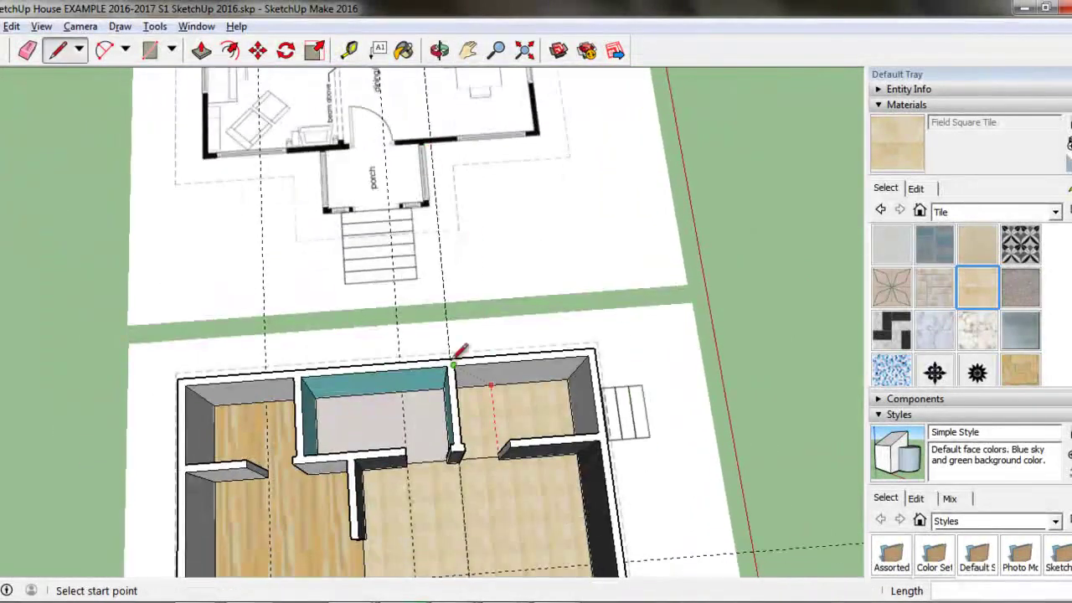
Step: Paint the back porch floor with Field Rectangle Tile from the Tile collection
{"action": "scroll", "coordinate": [449, 203], "scroll_direction": "up", "scroll_amount": 3}
{"action": "middle_click_drag", "start_coordinate": [453, 227], "coordinate": [469, 219]}
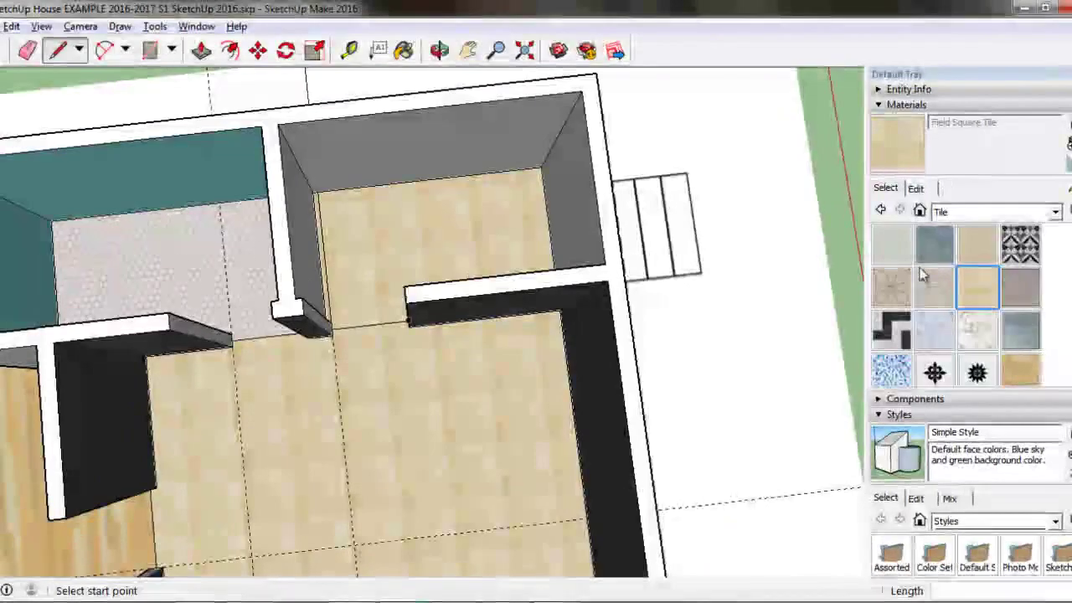
{"action": "left_click", "coordinate": [1054, 212]}
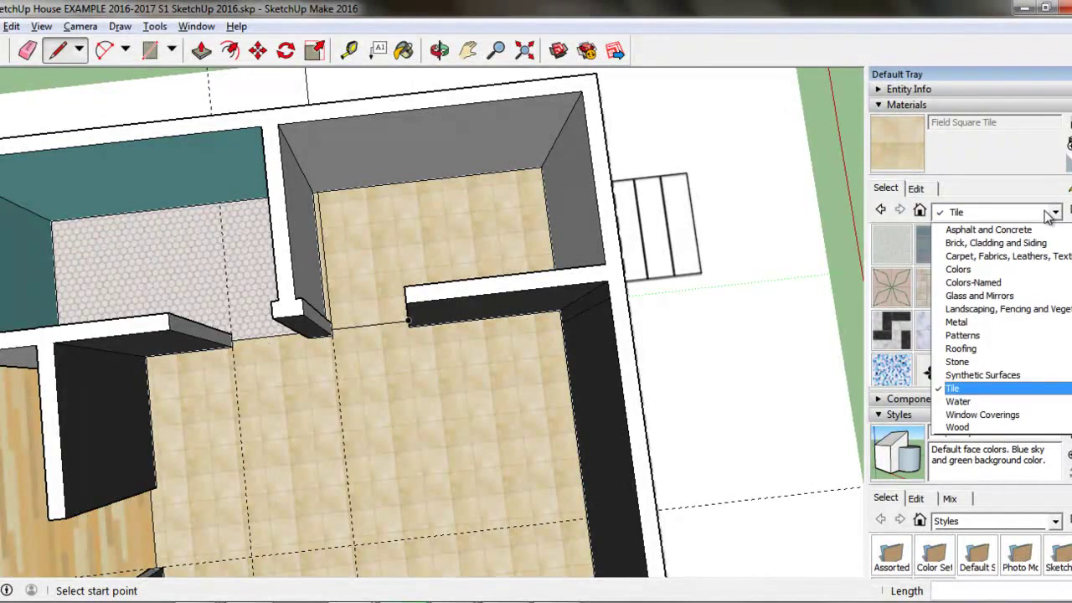
{"action": "left_click", "coordinate": [1050, 216]}
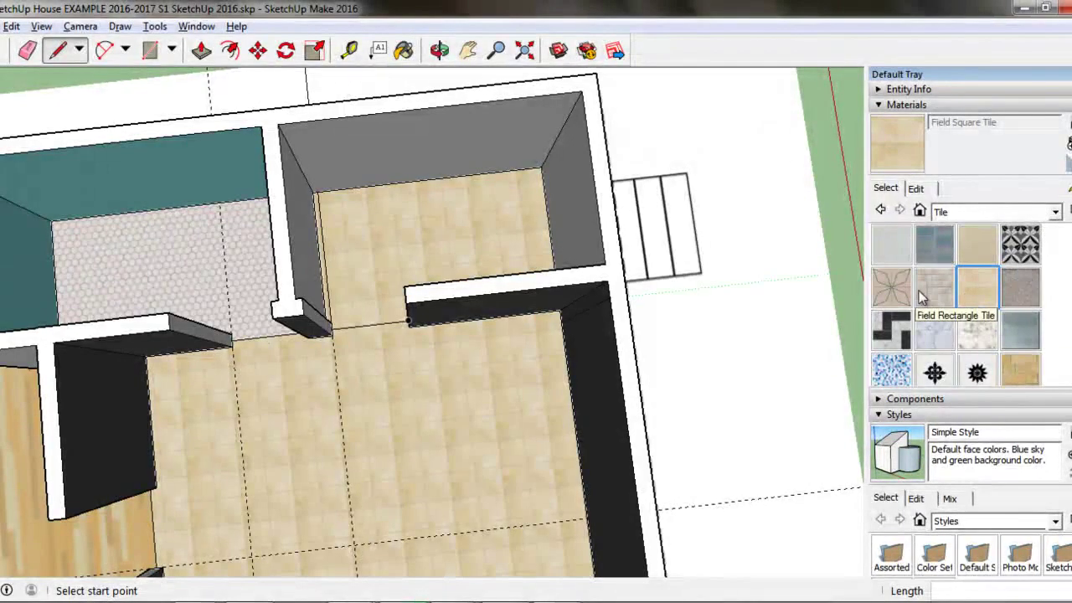
{"action": "left_click", "coordinate": [934, 285]}
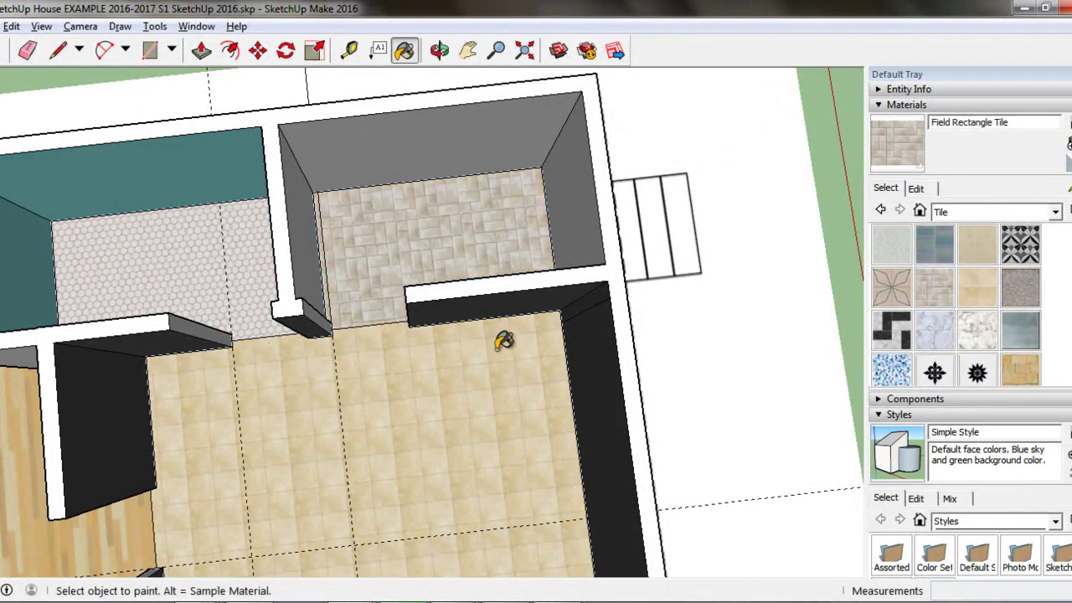
Step: Check the bedroom and closet on the floor plan and cover their shared floor with Carpet Berber Multi
{"action": "scroll", "coordinate": [490, 326], "scroll_direction": "down", "scroll_amount": 5}
{"action": "middle_click_drag", "start_coordinate": [486, 352], "coordinate": [203, 387]}
{"action": "mouse_move", "coordinate": [323, 172]}
{"action": "middle_mouse_down"}
{"action": "mouse_move", "coordinate": [335, 246]}
{"action": "mouse_move", "coordinate": [237, 285]}
{"action": "mouse_move", "coordinate": [493, 204]}
{"action": "middle_mouse_up"}
{"action": "scroll", "coordinate": [658, 179], "scroll_direction": "down", "scroll_amount": 3}
{"action": "mouse_move", "coordinate": [720, 132]}
{"action": "middle_mouse_down", "text": "shift"}
{"action": "mouse_move", "coordinate": [311, 294]}
{"action": "mouse_move", "coordinate": [499, 203]}
{"action": "middle_mouse_up", "text": "shift"}
{"action": "scroll", "coordinate": [499, 203], "scroll_direction": "up", "scroll_amount": 3}
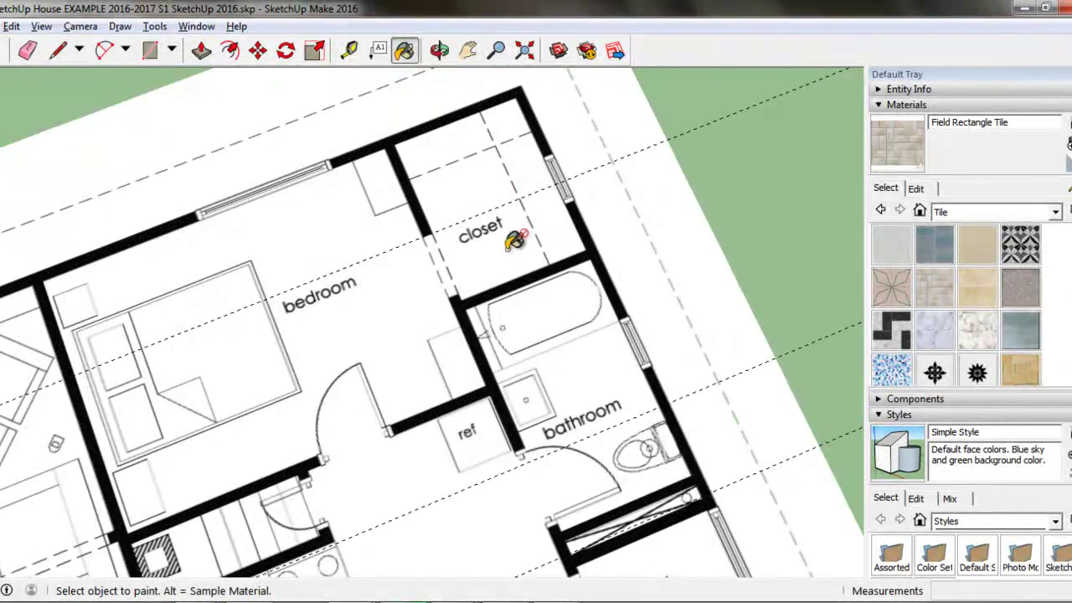
{"action": "scroll", "coordinate": [289, 316], "scroll_direction": "down", "scroll_amount": 3}
{"action": "middle_click_drag", "start_coordinate": [280, 270], "coordinate": [307, 376]}
{"action": "scroll", "coordinate": [485, 306], "scroll_direction": "up", "scroll_amount": 5}
{"action": "middle_click_drag", "start_coordinate": [486, 307], "coordinate": [502, 330]}
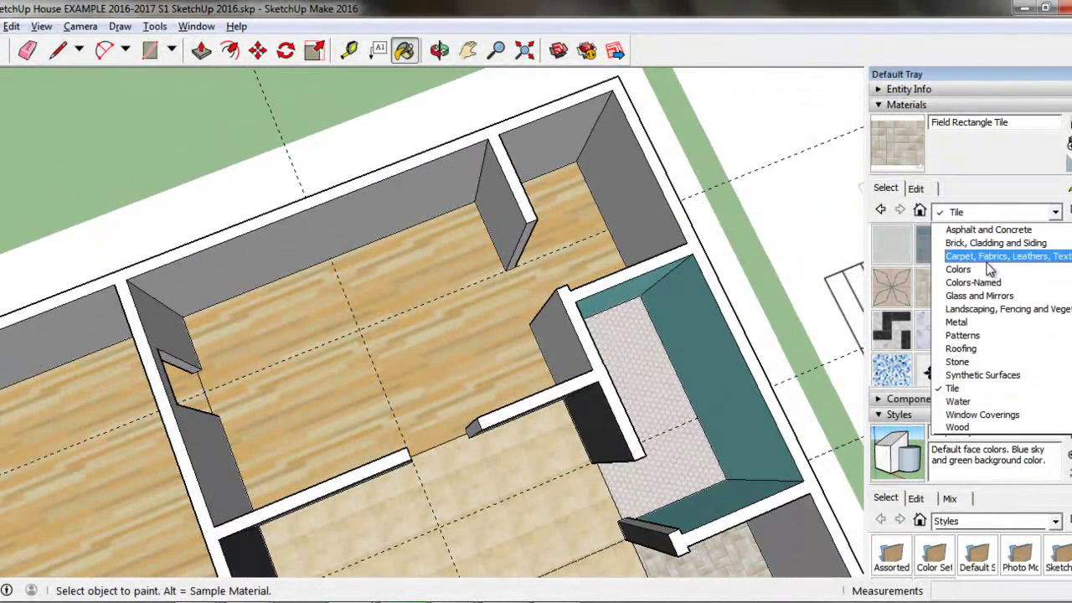
{"action": "left_click", "coordinate": [983, 258]}
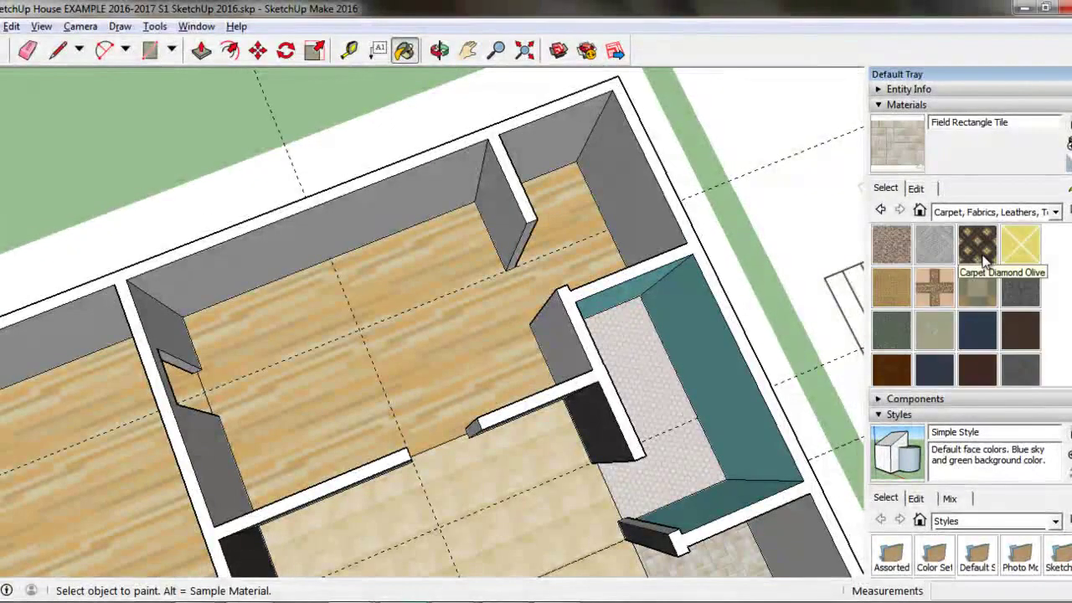
{"action": "left_click", "coordinate": [890, 243]}
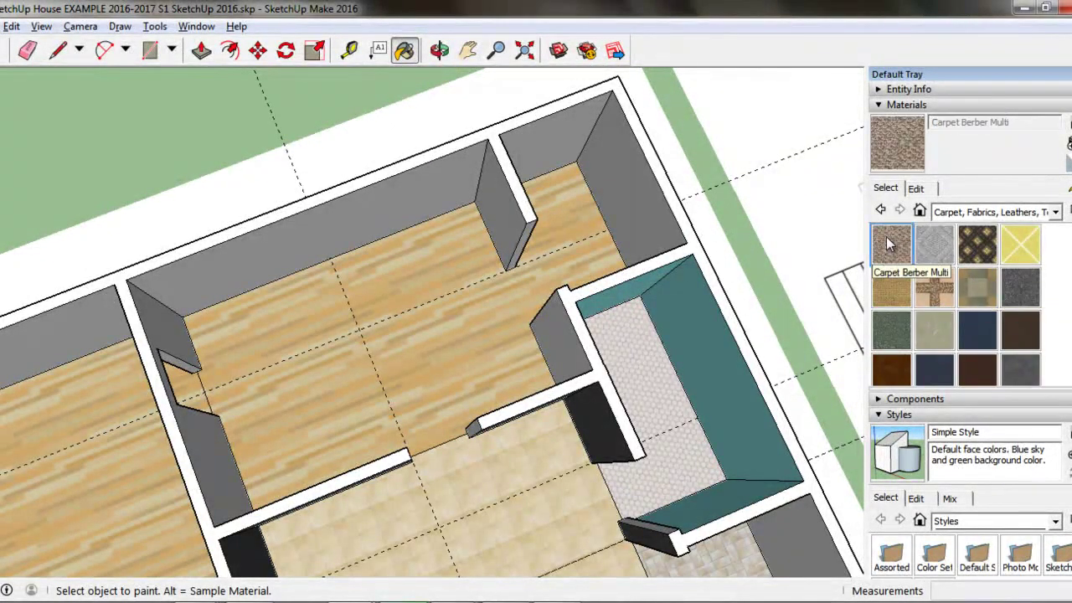
{"action": "left_click", "coordinate": [508, 326]}
Step: Browse the Colors collection and try Color I01 on the bedroom's long outer wall
{"action": "mouse_move", "coordinate": [401, 352]}
{"action": "middle_mouse_down"}
{"action": "mouse_move", "coordinate": [318, 371]}
{"action": "mouse_move", "coordinate": [318, 316]}
{"action": "mouse_move", "coordinate": [182, 268]}
{"action": "mouse_move", "coordinate": [119, 281]}
{"action": "middle_mouse_up"}
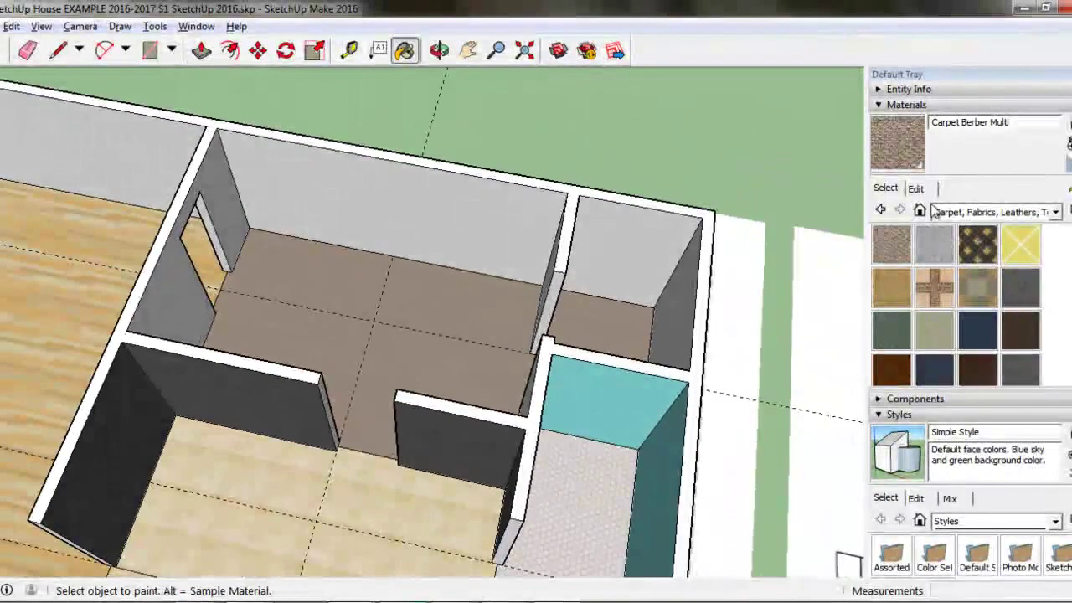
{"action": "left_click", "coordinate": [1007, 214]}
{"action": "left_click", "coordinate": [983, 269]}
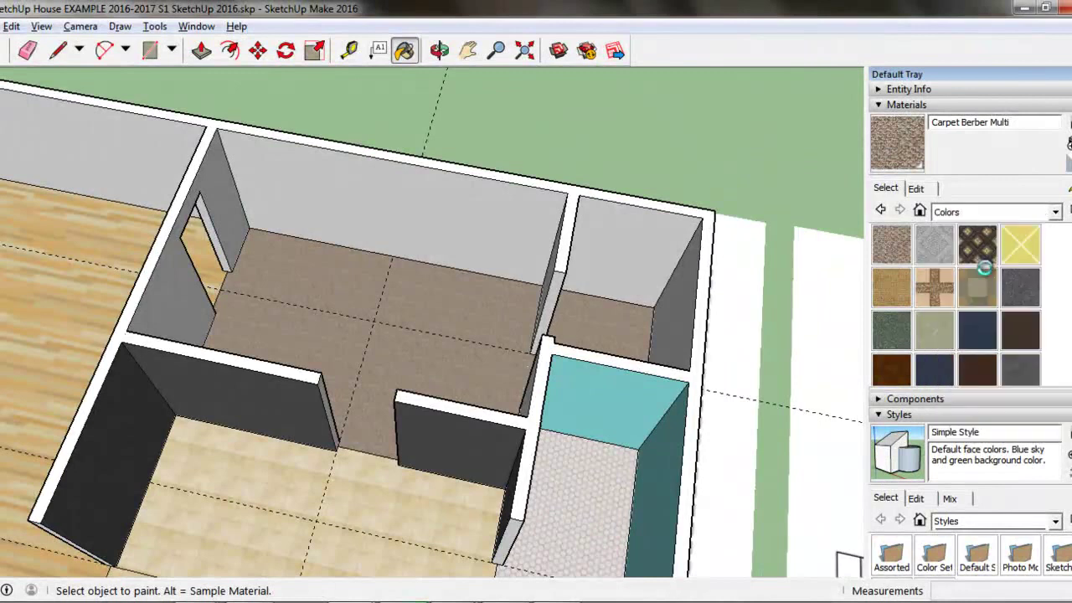
{"action": "scroll", "coordinate": [1017, 302], "scroll_direction": "down", "scroll_amount": 3}
{"action": "scroll", "coordinate": [1018, 301], "scroll_direction": "down", "scroll_amount": 6}
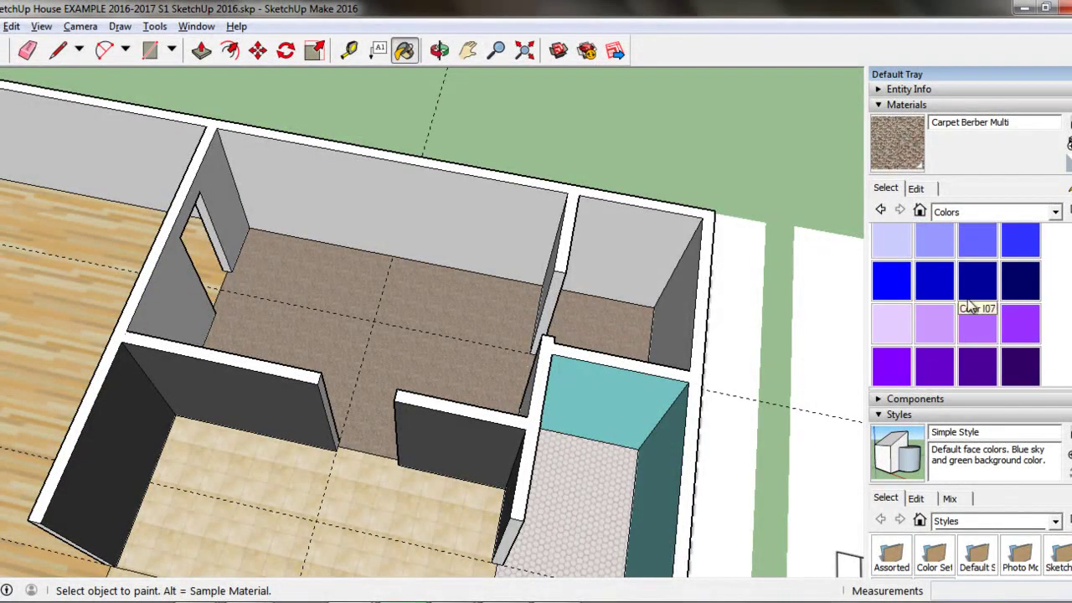
{"action": "scroll", "coordinate": [980, 308], "scroll_direction": "up", "scroll_amount": 2}
{"action": "scroll", "coordinate": [1009, 302], "scroll_direction": "up", "scroll_amount": 2}
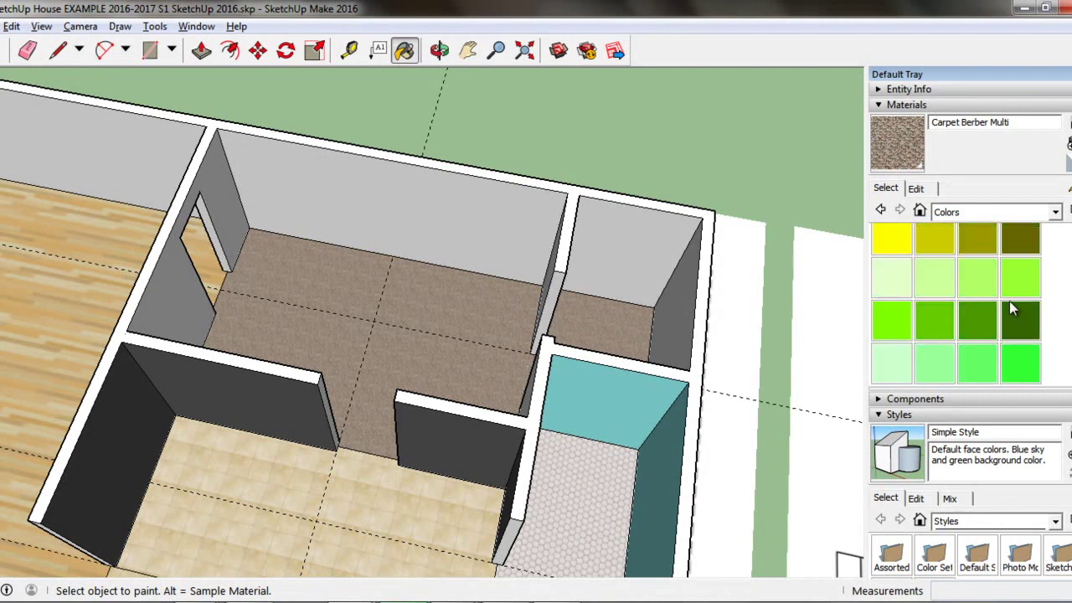
{"action": "scroll", "coordinate": [1009, 303], "scroll_direction": "down", "scroll_amount": 6}
{"action": "scroll", "coordinate": [1009, 303], "scroll_direction": "up", "scroll_amount": 2}
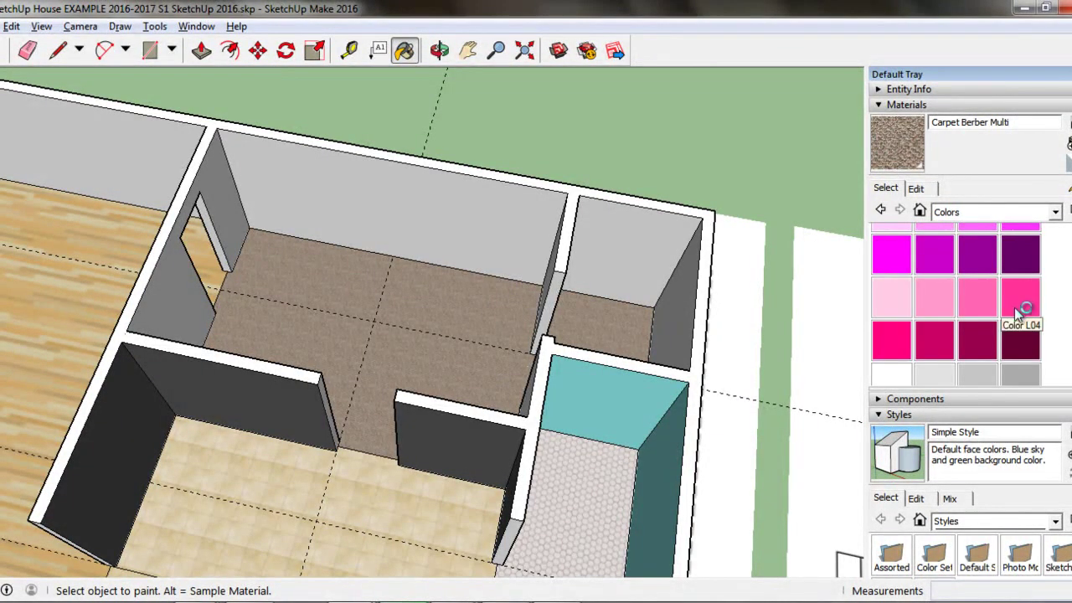
{"action": "scroll", "coordinate": [1011, 308], "scroll_direction": "up", "scroll_amount": 3}
{"action": "left_click", "coordinate": [986, 290]}
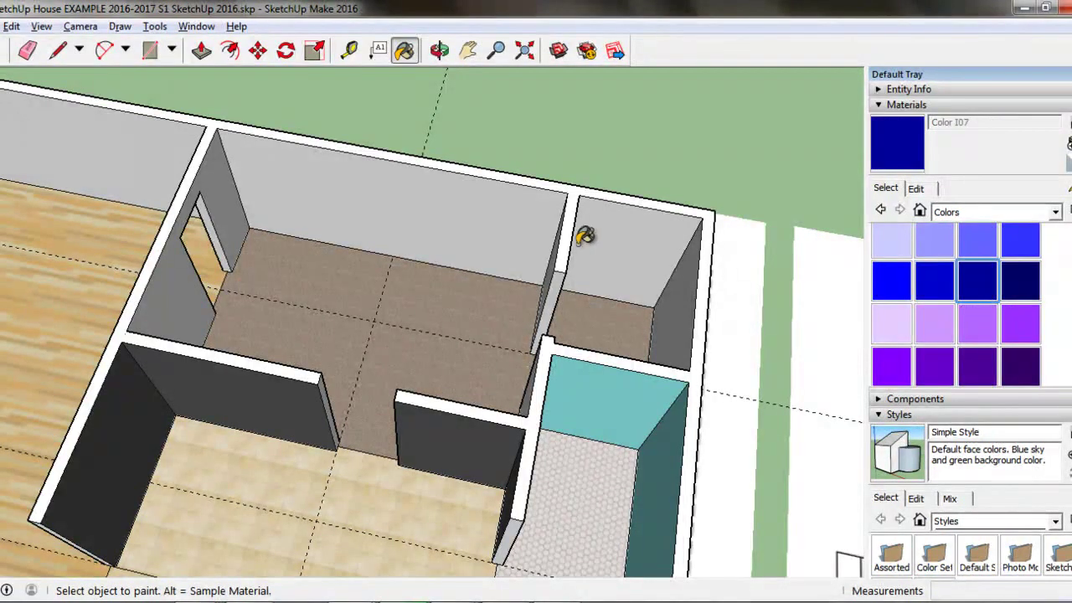
{"action": "scroll", "coordinate": [979, 277], "scroll_direction": "up", "scroll_amount": 2}
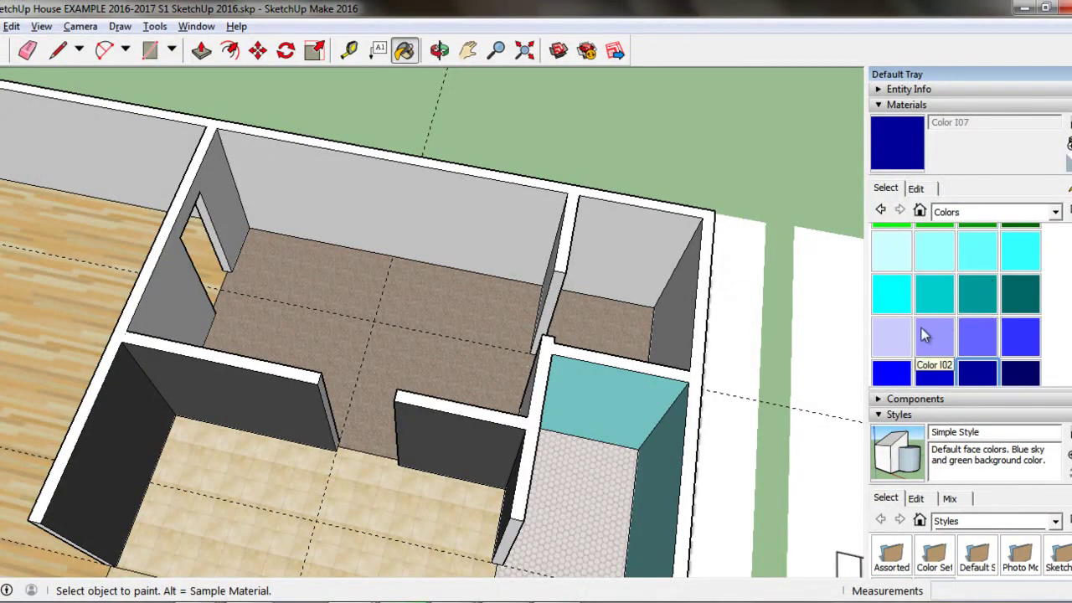
{"action": "left_click", "coordinate": [891, 337]}
{"action": "left_click", "coordinate": [482, 237]}
Step: Paint the bedroom's long outer wall with Color C03
{"action": "middle_click_drag", "start_coordinate": [518, 242], "coordinate": [517, 301]}
{"action": "scroll", "coordinate": [929, 311], "scroll_direction": "up", "scroll_amount": 5}
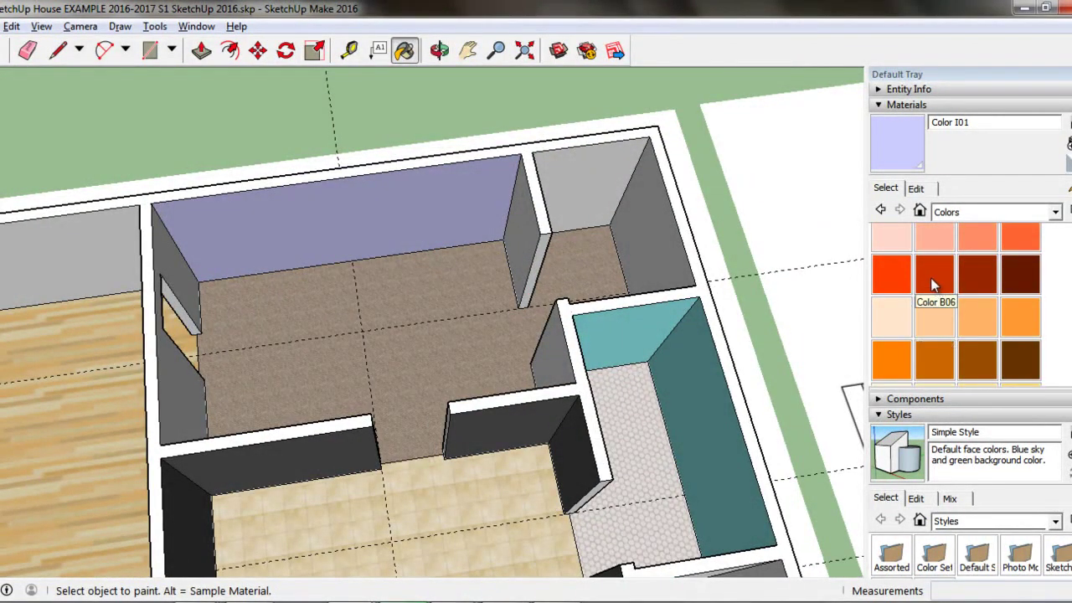
{"action": "scroll", "coordinate": [944, 259], "scroll_direction": "down", "scroll_amount": 3}
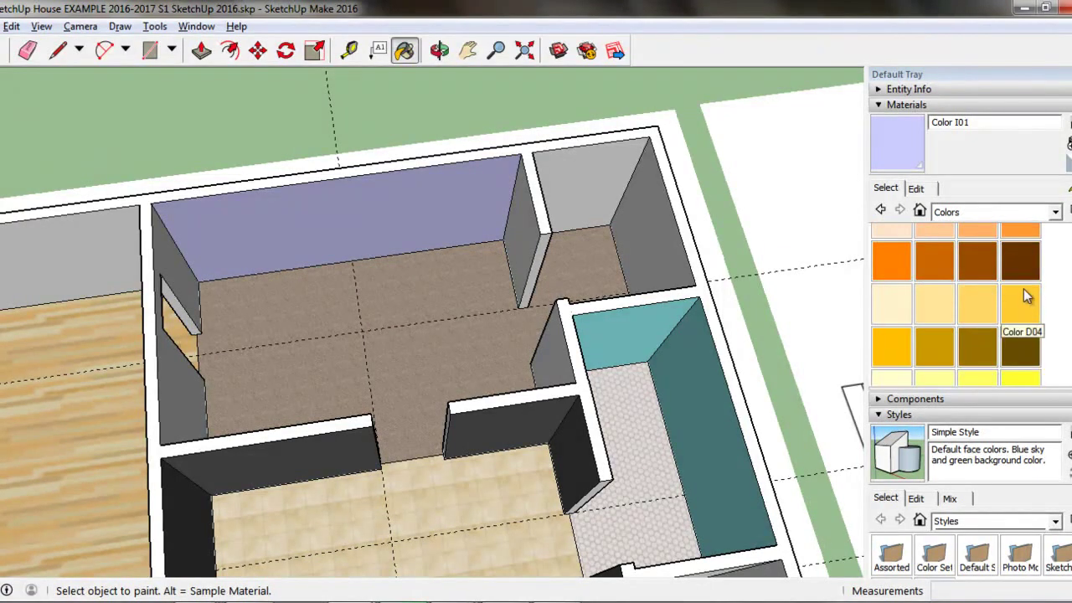
{"action": "scroll", "coordinate": [992, 276], "scroll_direction": "up", "scroll_amount": 2}
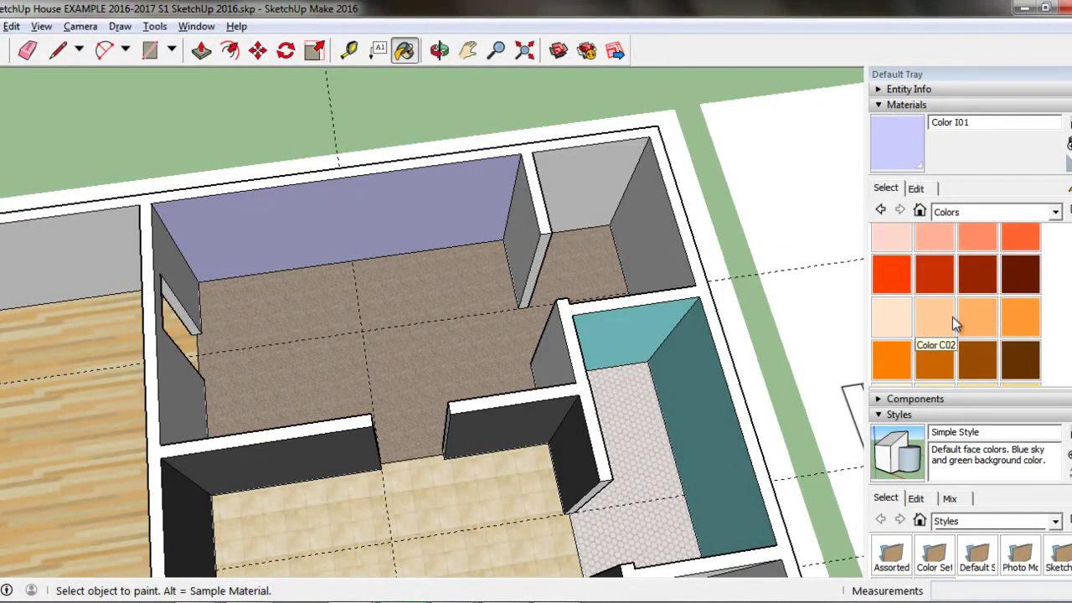
{"action": "left_click", "coordinate": [978, 318]}
{"action": "left_click", "coordinate": [442, 213]}
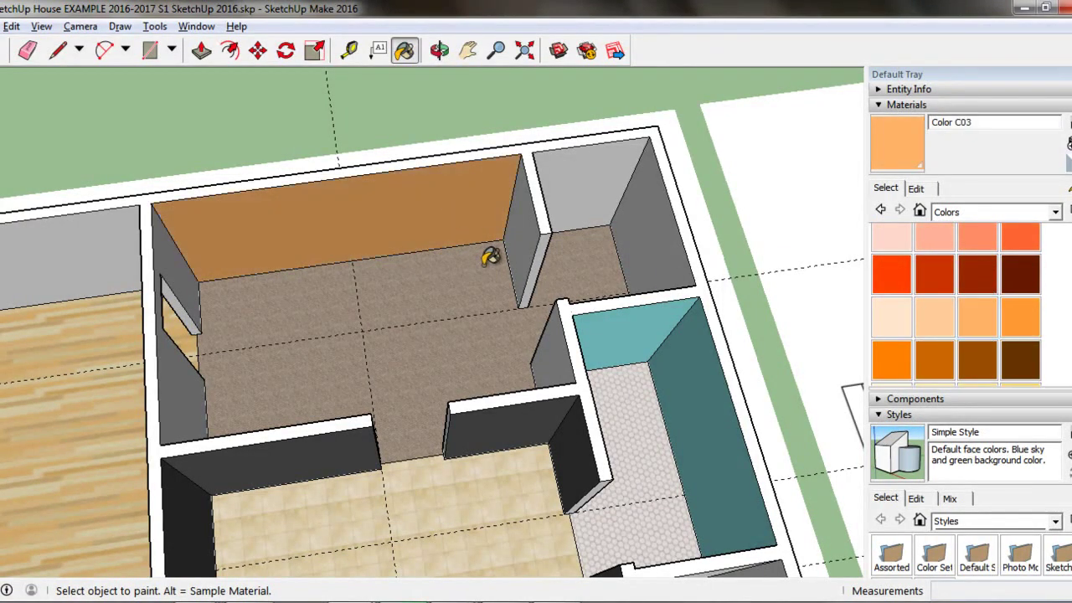
Step: Paint the remaining bedroom walls with Color C03, including the partitions toward the kitchen, living room and closet
{"action": "mouse_move", "coordinate": [525, 215]}
{"action": "middle_mouse_down"}
{"action": "mouse_move", "coordinate": [469, 249]}
{"action": "mouse_move", "coordinate": [276, 196]}
{"action": "middle_mouse_up"}
{"action": "left_click", "coordinate": [281, 206]}
{"action": "middle_click_drag", "start_coordinate": [481, 228], "coordinate": [455, 167]}
{"action": "left_click", "coordinate": [454, 167]}
{"action": "left_click", "coordinate": [303, 258]}
{"action": "mouse_move", "coordinate": [303, 258]}
{"action": "middle_mouse_down"}
{"action": "mouse_move", "coordinate": [455, 256]}
{"action": "mouse_move", "coordinate": [328, 211]}
{"action": "middle_mouse_up"}
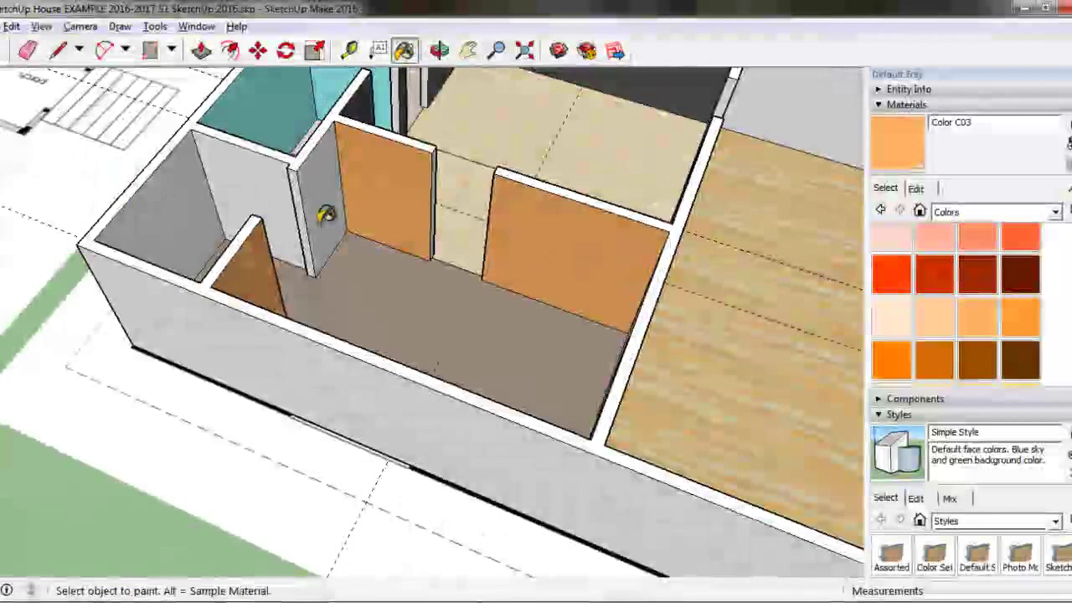
{"action": "left_click", "coordinate": [327, 211]}
Step: Paint the inner walls of the closet with Color C03
{"action": "middle_click_drag", "start_coordinate": [413, 240], "coordinate": [311, 210]}
{"action": "left_click", "coordinate": [238, 189]}
{"action": "left_click", "coordinate": [209, 194]}
{"action": "mouse_move", "coordinate": [541, 227]}
{"action": "middle_mouse_down"}
{"action": "mouse_move", "coordinate": [195, 239]}
{"action": "mouse_move", "coordinate": [377, 243]}
{"action": "mouse_move", "coordinate": [506, 102]}
{"action": "middle_mouse_up"}
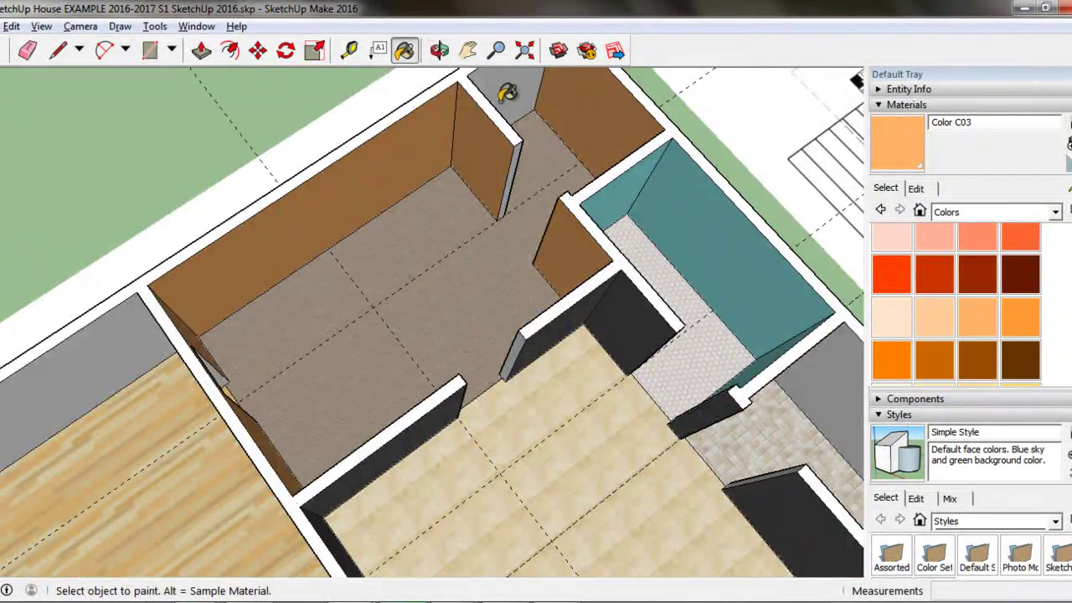
{"action": "scroll", "coordinate": [506, 92], "scroll_direction": "up", "scroll_amount": 6}
{"action": "middle_click_drag", "start_coordinate": [573, 155], "coordinate": [602, 126]}
Step: Paint the jambs of the bedroom's door openings with Color C03
{"action": "middle_click_drag", "start_coordinate": [445, 304], "coordinate": [155, 262]}
{"action": "scroll", "coordinate": [154, 262], "scroll_direction": "up", "scroll_amount": 6}
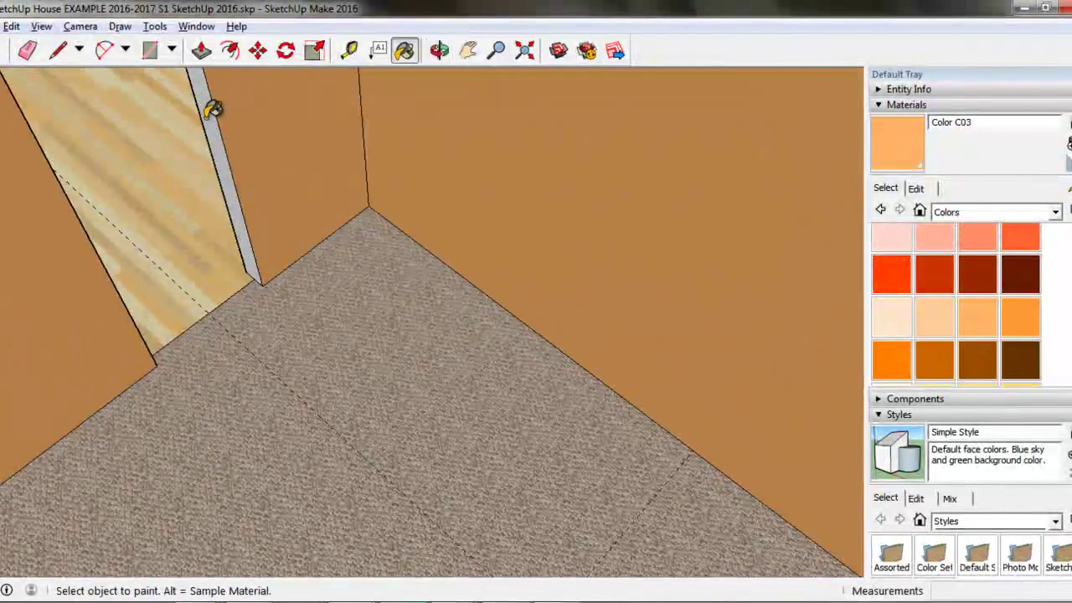
{"action": "mouse_move", "coordinate": [213, 109]}
{"action": "middle_mouse_down"}
{"action": "mouse_move", "coordinate": [490, 139]}
{"action": "mouse_move", "coordinate": [363, 125]}
{"action": "mouse_move", "coordinate": [365, 244]}
{"action": "mouse_move", "coordinate": [239, 246]}
{"action": "mouse_move", "coordinate": [192, 175]}
{"action": "middle_mouse_up"}
{"action": "scroll", "coordinate": [216, 194], "scroll_direction": "up", "scroll_amount": 4}
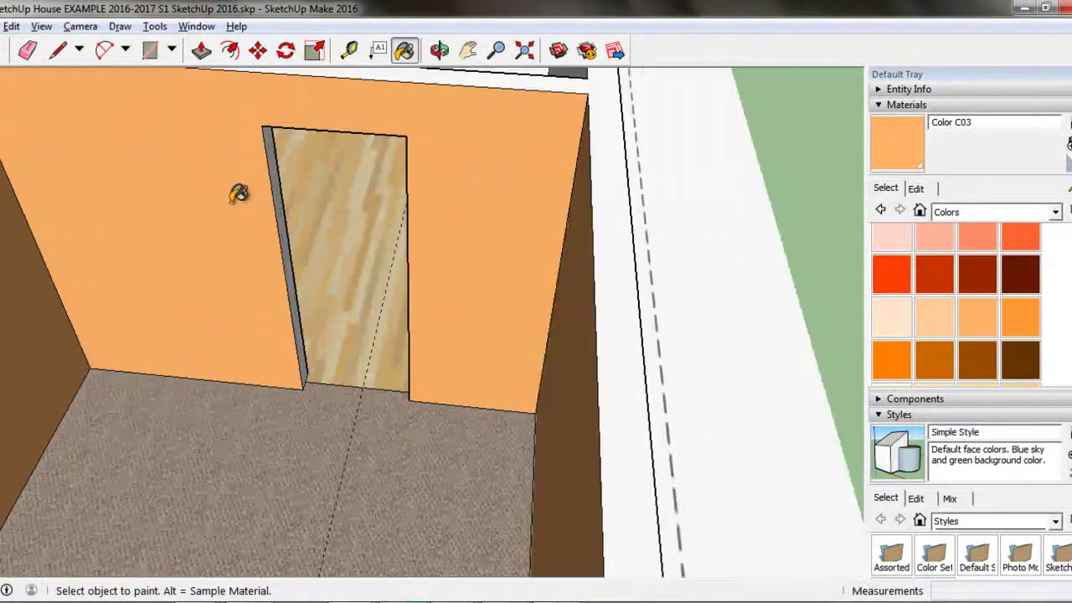
{"action": "scroll", "coordinate": [211, 220], "scroll_direction": "down", "scroll_amount": 2}
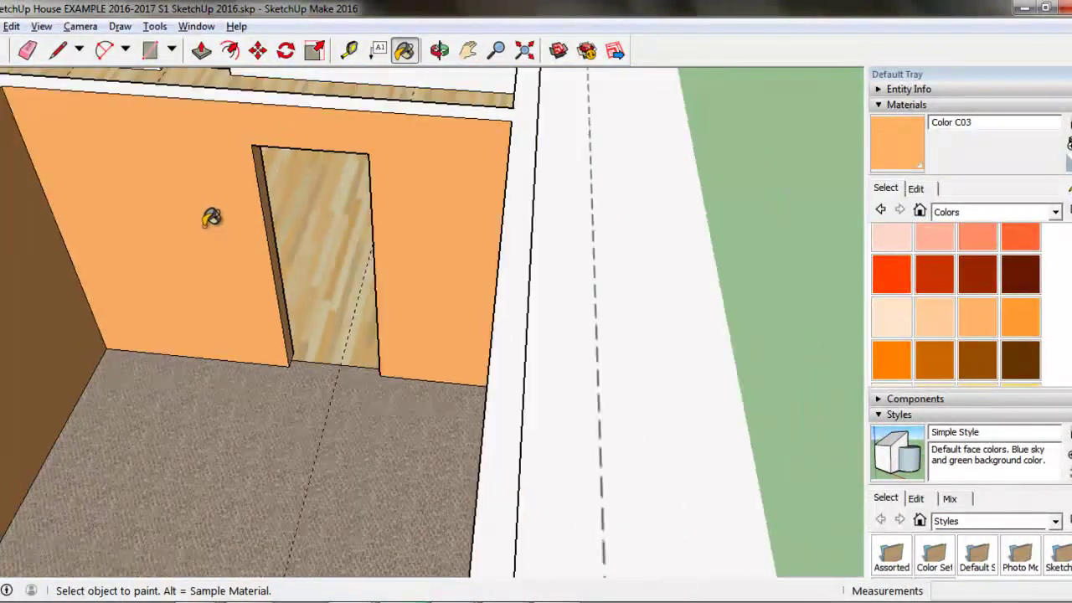
{"action": "mouse_move", "coordinate": [92, 285]}
{"action": "middle_mouse_down"}
{"action": "mouse_move", "coordinate": [488, 204]}
{"action": "mouse_move", "coordinate": [449, 287]}
{"action": "mouse_move", "coordinate": [567, 319]}
{"action": "mouse_move", "coordinate": [355, 330]}
{"action": "mouse_move", "coordinate": [437, 256]}
{"action": "mouse_move", "coordinate": [610, 350]}
{"action": "mouse_move", "coordinate": [411, 388]}
{"action": "mouse_move", "coordinate": [145, 282]}
{"action": "middle_mouse_up"}
{"action": "scroll", "coordinate": [192, 264], "scroll_direction": "down", "scroll_amount": 10}
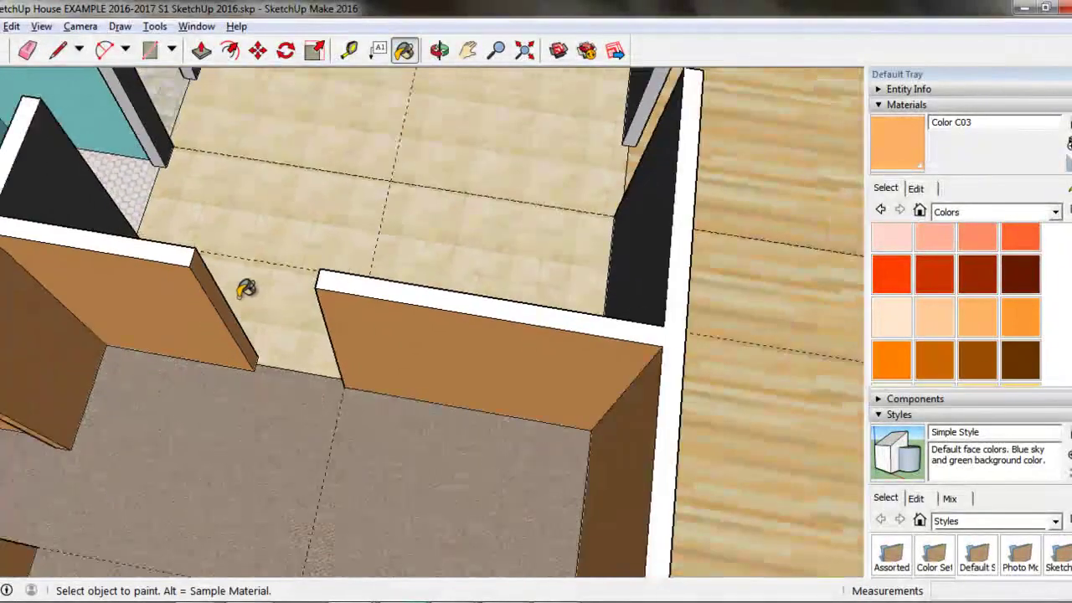
Step: Paint the exposed wall ends at the kitchen's openings with Color M07
{"action": "middle_click_drag", "start_coordinate": [251, 289], "coordinate": [176, 382]}
{"action": "middle_click_drag", "start_coordinate": [228, 193], "coordinate": [440, 232]}
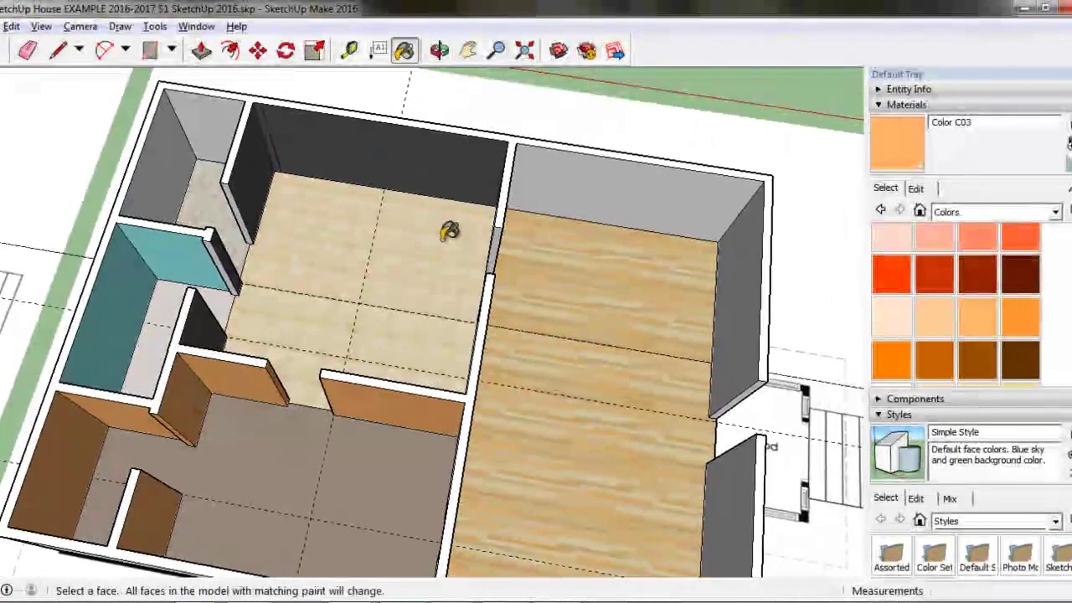
{"action": "scroll", "coordinate": [385, 282], "scroll_direction": "up", "scroll_amount": 3}
{"action": "middle_click_drag", "start_coordinate": [385, 283], "coordinate": [502, 184]}
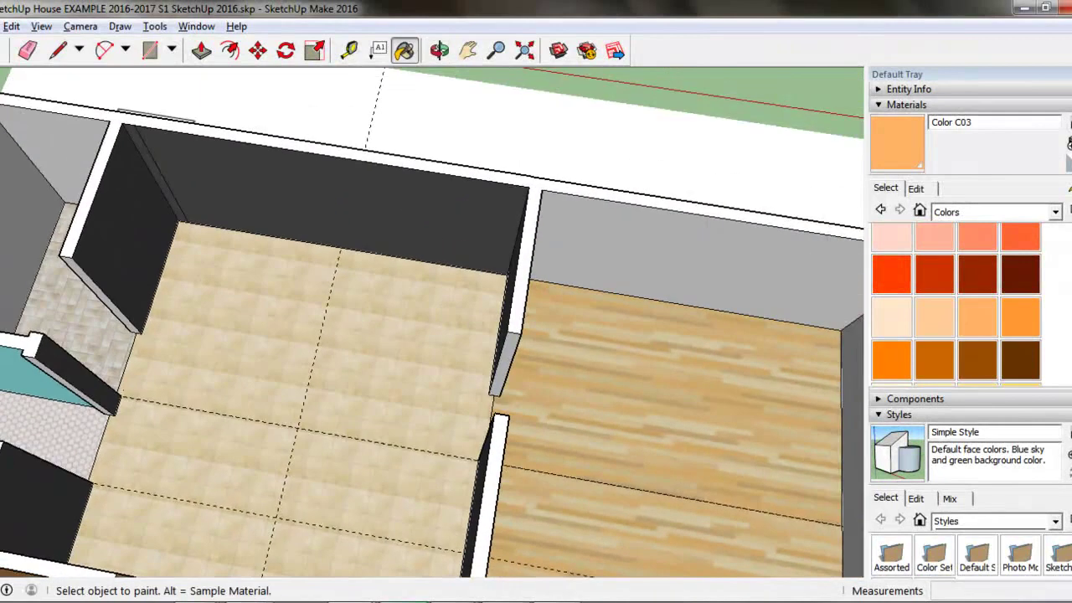
{"action": "scroll", "coordinate": [971, 260], "scroll_direction": "down", "scroll_amount": 10}
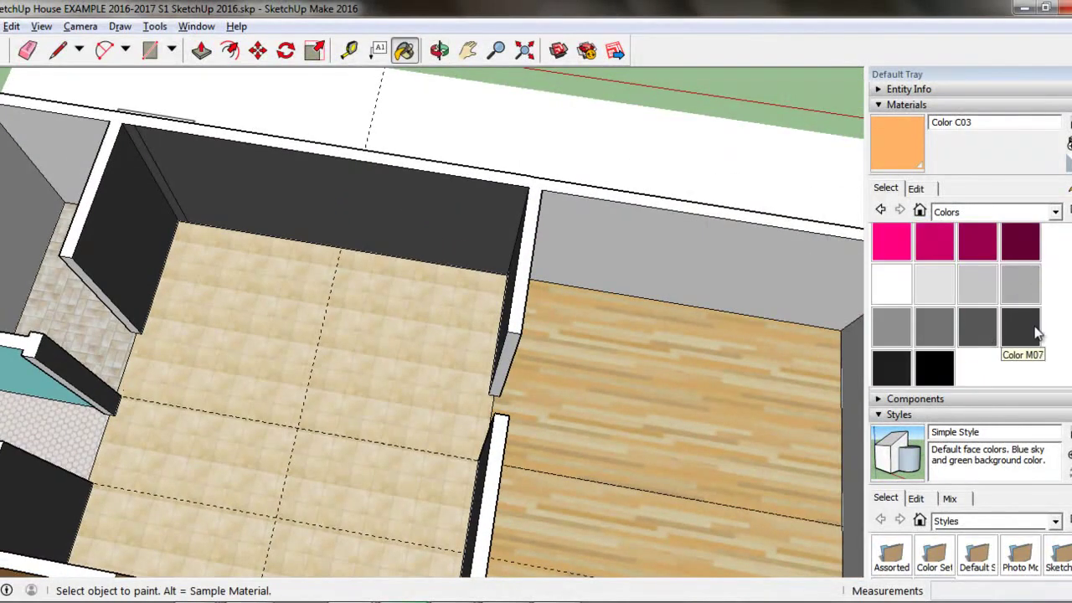
{"action": "left_click", "coordinate": [1022, 327]}
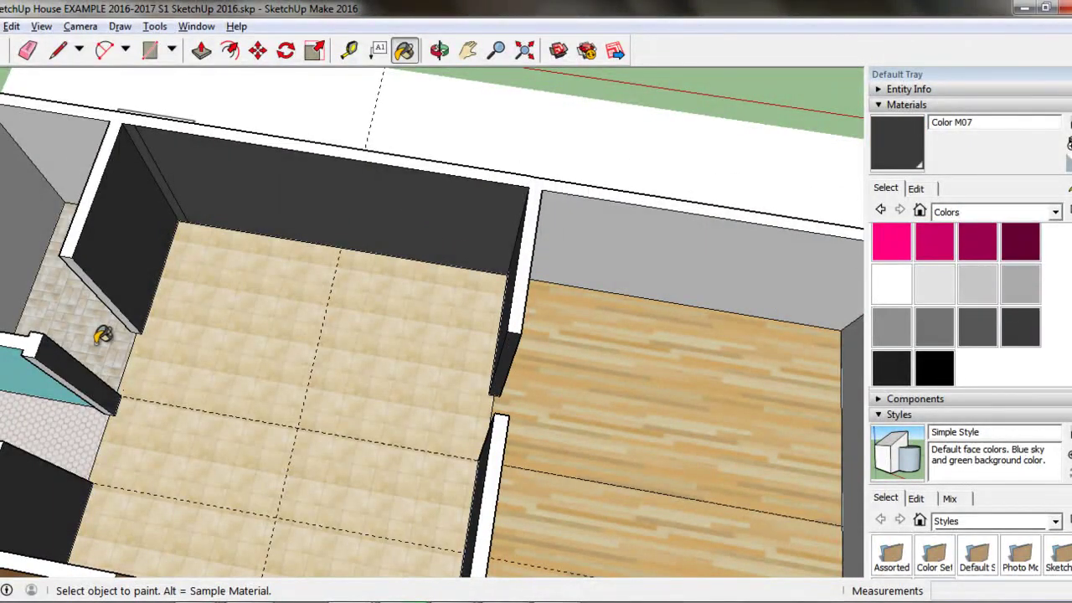
{"action": "mouse_move", "coordinate": [149, 247]}
{"action": "middle_mouse_down"}
{"action": "mouse_move", "coordinate": [548, 247]}
{"action": "mouse_move", "coordinate": [413, 235]}
{"action": "mouse_move", "coordinate": [645, 227]}
{"action": "mouse_move", "coordinate": [682, 240]}
{"action": "mouse_move", "coordinate": [416, 272]}
{"action": "middle_mouse_up"}
{"action": "scroll", "coordinate": [410, 180], "scroll_direction": "up", "scroll_amount": 3}
{"action": "scroll", "coordinate": [689, 215], "scroll_direction": "down", "scroll_amount": 3}
{"action": "scroll", "coordinate": [416, 272], "scroll_direction": "up", "scroll_amount": 3}
{"action": "scroll", "coordinate": [546, 231], "scroll_direction": "down", "scroll_amount": 3}
Step: Paint the living room wall section beside the kitchen opening with Color K07
{"action": "mouse_move", "coordinate": [545, 235]}
{"action": "middle_mouse_down"}
{"action": "mouse_move", "coordinate": [617, 259]}
{"action": "mouse_move", "coordinate": [191, 232]}
{"action": "mouse_move", "coordinate": [512, 332]}
{"action": "mouse_move", "coordinate": [386, 325]}
{"action": "middle_mouse_up"}
{"action": "scroll", "coordinate": [512, 332], "scroll_direction": "up", "scroll_amount": 3}
{"action": "mouse_move", "coordinate": [585, 238]}
{"action": "middle_mouse_down"}
{"action": "mouse_move", "coordinate": [242, 290]}
{"action": "mouse_move", "coordinate": [695, 278]}
{"action": "mouse_move", "coordinate": [289, 338]}
{"action": "mouse_move", "coordinate": [180, 231]}
{"action": "mouse_move", "coordinate": [436, 371]}
{"action": "mouse_move", "coordinate": [327, 340]}
{"action": "mouse_move", "coordinate": [490, 332]}
{"action": "middle_mouse_up"}
{"action": "scroll", "coordinate": [277, 459], "scroll_direction": "down", "scroll_amount": 2}
{"action": "middle_click_drag", "start_coordinate": [276, 459], "coordinate": [634, 375]}
{"action": "scroll", "coordinate": [634, 375], "scroll_direction": "up", "scroll_amount": 3}
{"action": "scroll", "coordinate": [936, 241], "scroll_direction": "up", "scroll_amount": 2}
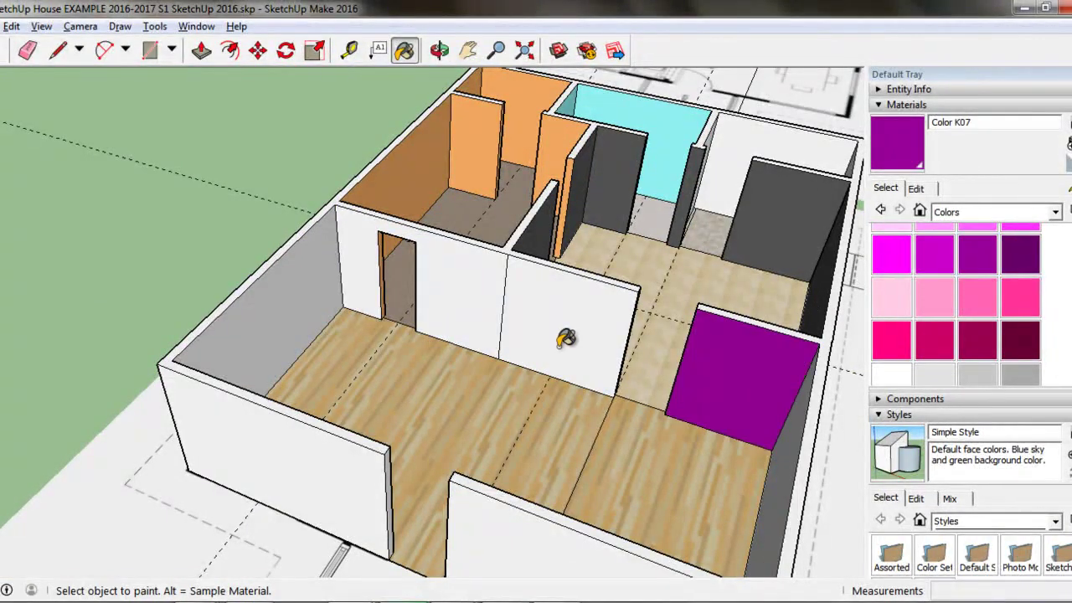
Step: Paint the remaining living room walls with Color K07 and check them from all around the house
{"action": "mouse_move", "coordinate": [336, 300]}
{"action": "middle_mouse_down"}
{"action": "mouse_move", "coordinate": [152, 273]}
{"action": "mouse_move", "coordinate": [728, 353]}
{"action": "middle_mouse_up"}
{"action": "left_click", "coordinate": [56, 304]}
{"action": "middle_click_drag", "start_coordinate": [416, 217], "coordinate": [628, 178]}
{"action": "mouse_move", "coordinate": [694, 185]}
{"action": "middle_mouse_down"}
{"action": "mouse_move", "coordinate": [641, 225]}
{"action": "mouse_move", "coordinate": [589, 225]}
{"action": "mouse_move", "coordinate": [510, 249]}
{"action": "mouse_move", "coordinate": [487, 283]}
{"action": "mouse_move", "coordinate": [359, 270]}
{"action": "mouse_move", "coordinate": [377, 277]}
{"action": "middle_mouse_up"}
{"action": "mouse_move", "coordinate": [699, 435]}
{"action": "middle_mouse_down"}
{"action": "mouse_move", "coordinate": [510, 376]}
{"action": "mouse_move", "coordinate": [486, 372]}
{"action": "mouse_move", "coordinate": [575, 398]}
{"action": "mouse_move", "coordinate": [447, 407]}
{"action": "mouse_move", "coordinate": [415, 387]}
{"action": "middle_mouse_up"}
{"action": "key", "text": "o"}
{"action": "left_click_drag", "start_coordinate": [428, 430], "coordinate": [595, 375]}
{"action": "left_click_drag", "start_coordinate": [540, 240], "coordinate": [536, 354]}
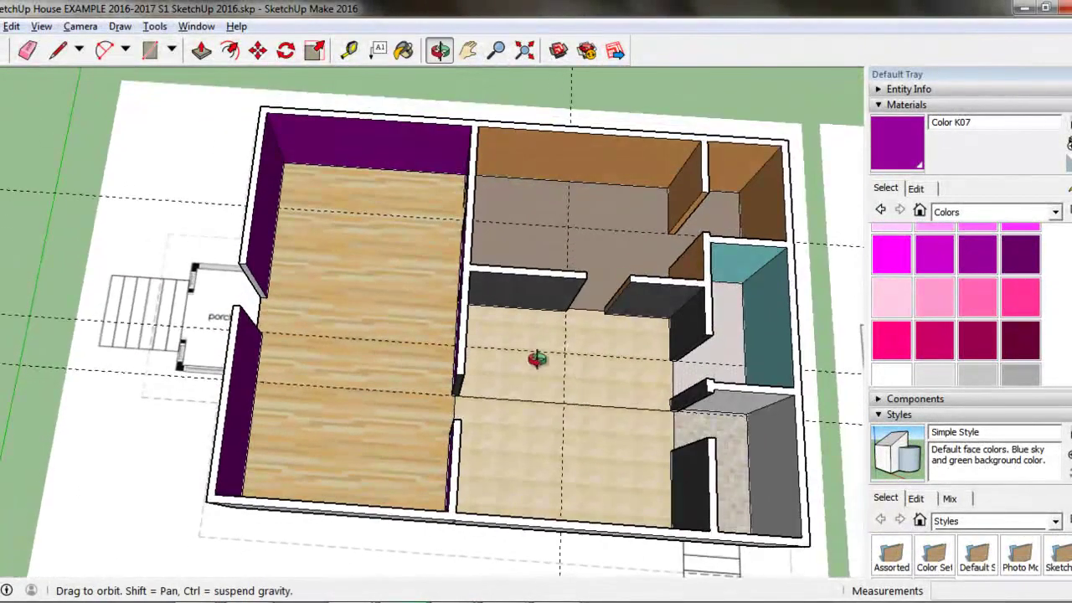
Step: Show the house in the Top standard view to review all room floors and wall colours
{"action": "key", "text": "b"}
{"action": "left_click", "coordinate": [80, 26]}
{"action": "mouse_move", "coordinate": [125, 83]}
{"action": "left_click", "coordinate": [312, 82]}
{"action": "middle_click_drag", "start_coordinate": [473, 316], "coordinate": [503, 270]}
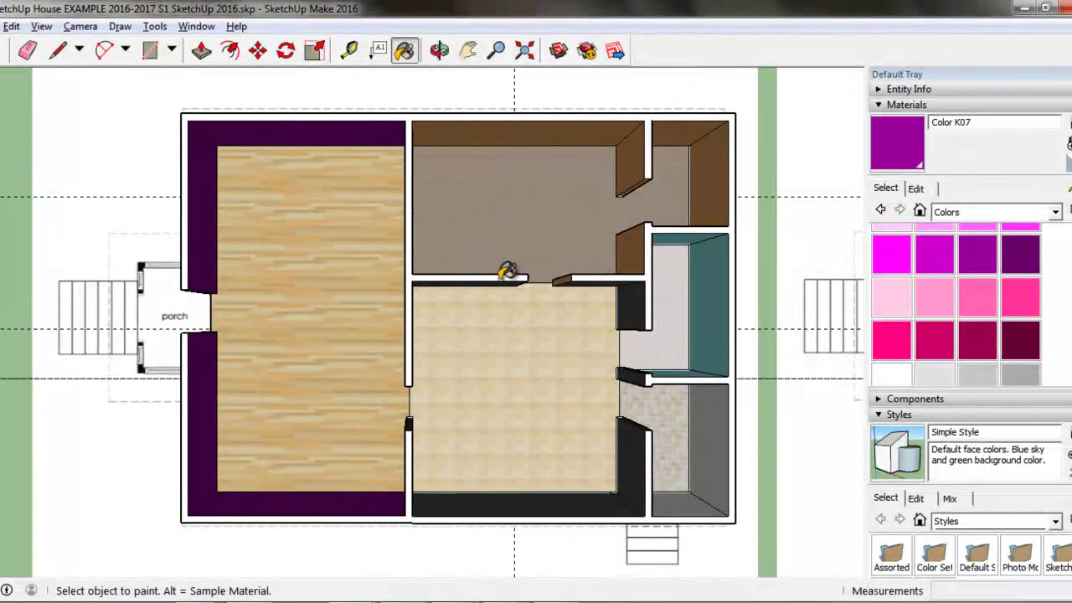